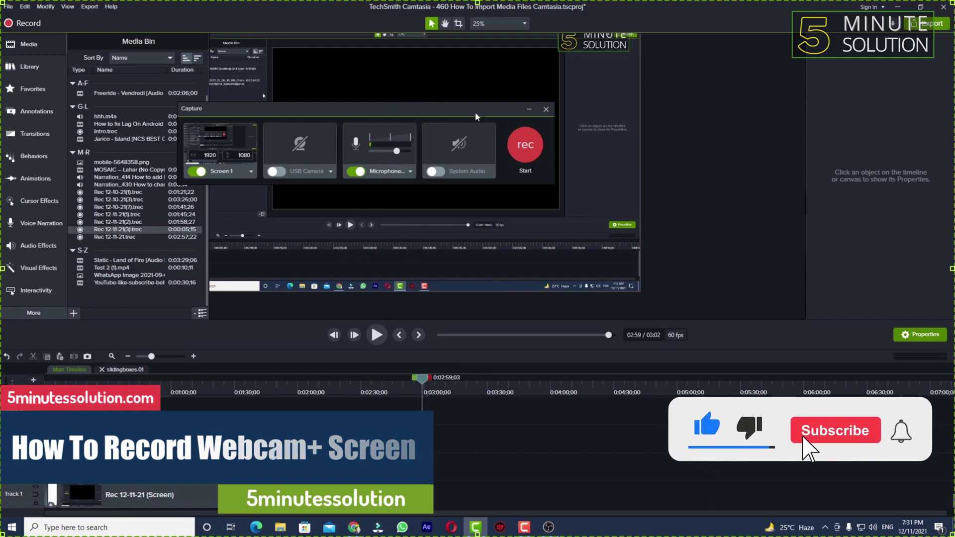
Step: Close the Capture window, move the playhead to about 3:21, and reposition the reopened Capture window near the middle of the desktop
left_click(545, 109)
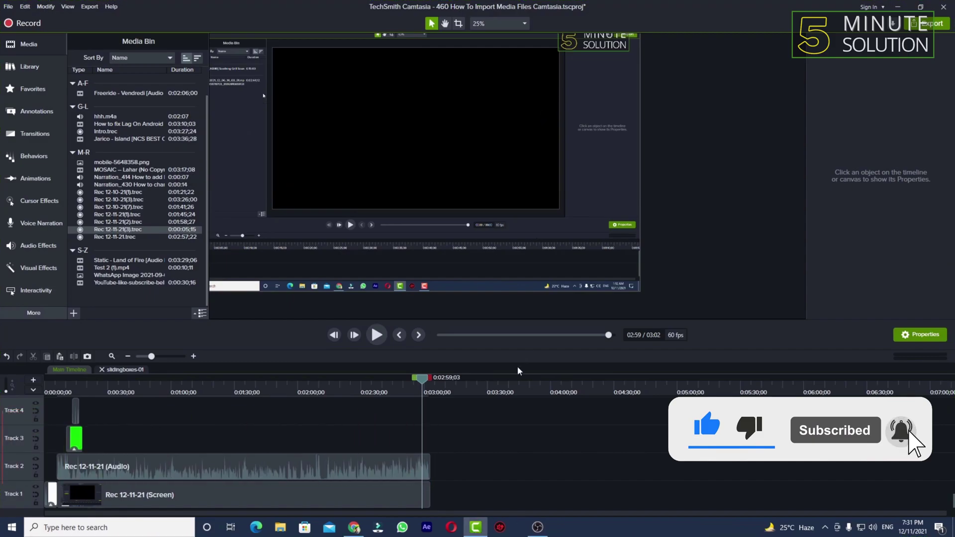
left_click(470, 393)
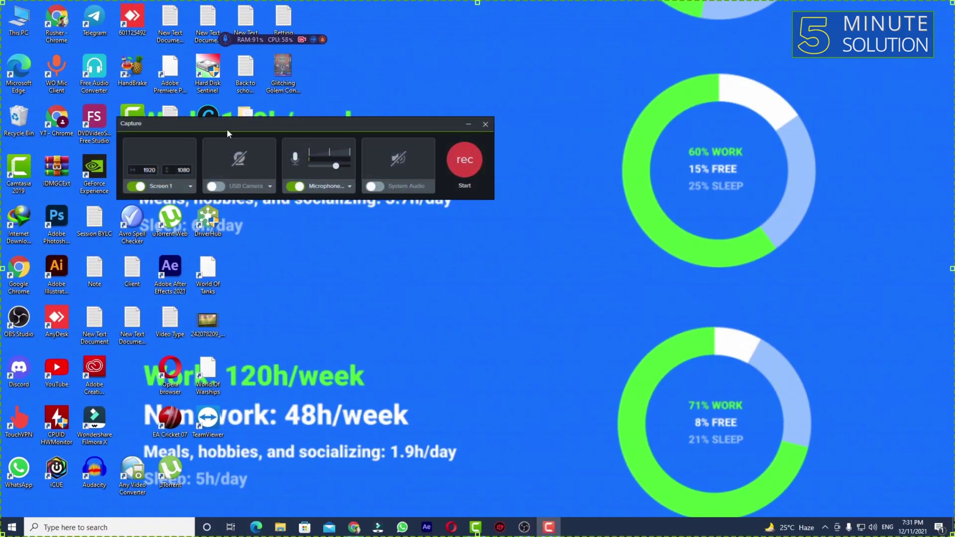
left_click_drag(210, 135, 394, 220)
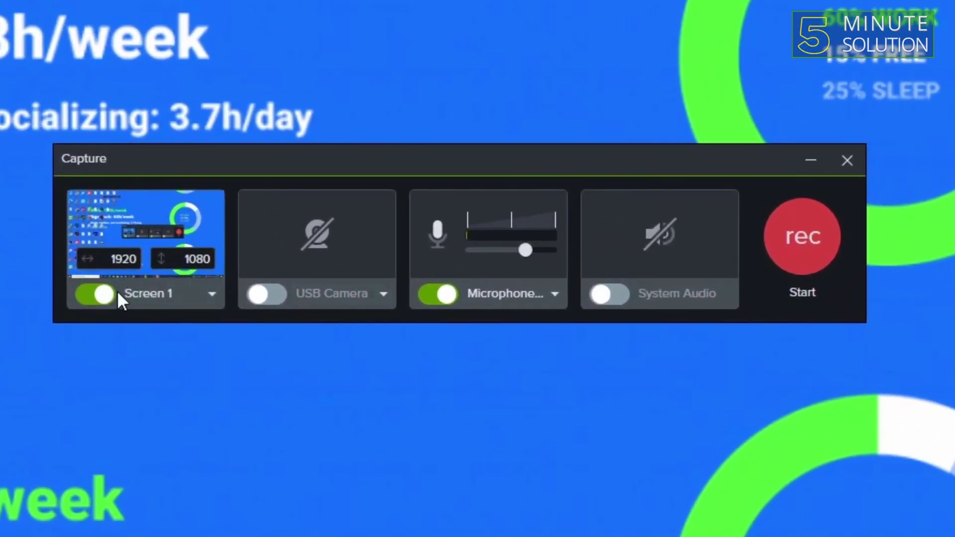
Step: Try switching the Screen 1 capture off and on and the system audio on and off
left_click(90, 299)
left_click(89, 299)
left_click(609, 293)
left_click(597, 295)
left_click(612, 294)
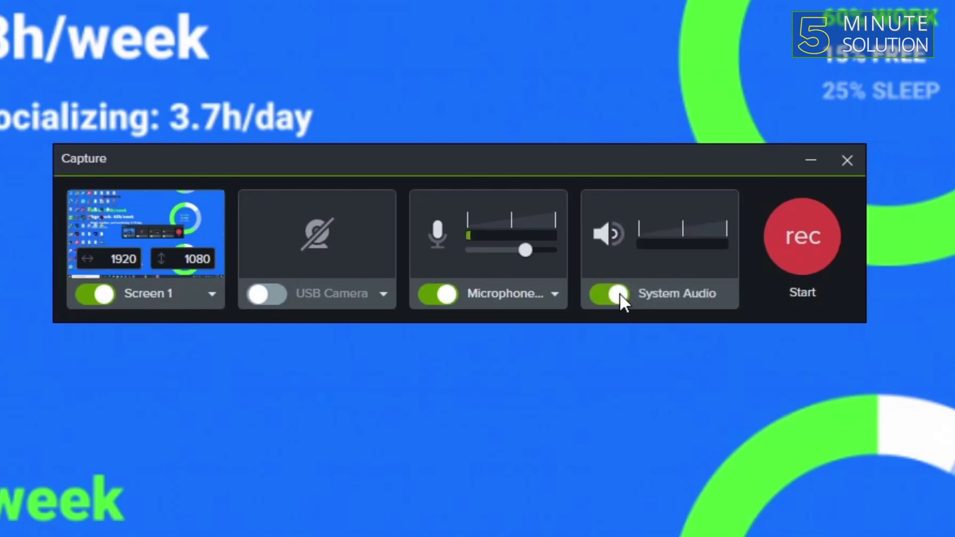
left_click(616, 293)
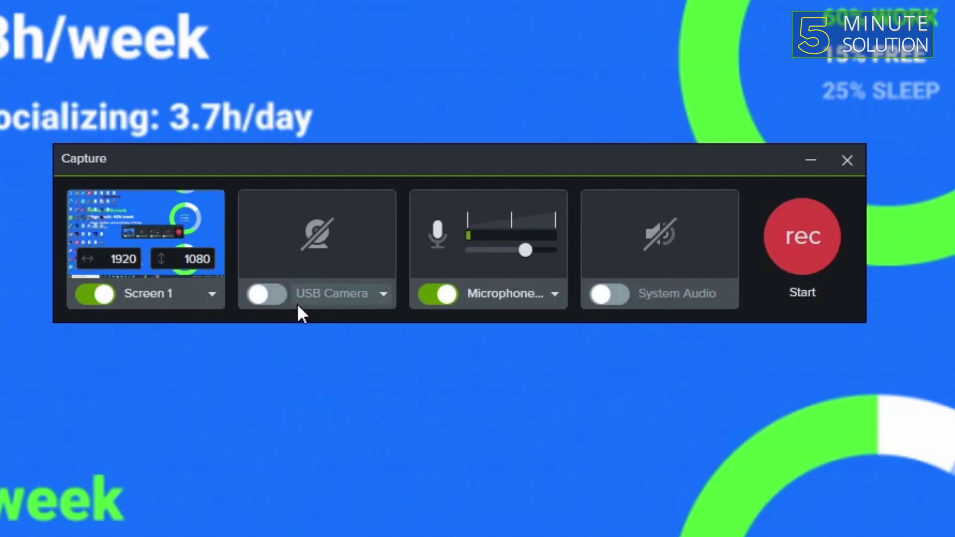
Step: Enable webcam recording with USB Camera as the camera source
left_click(266, 297)
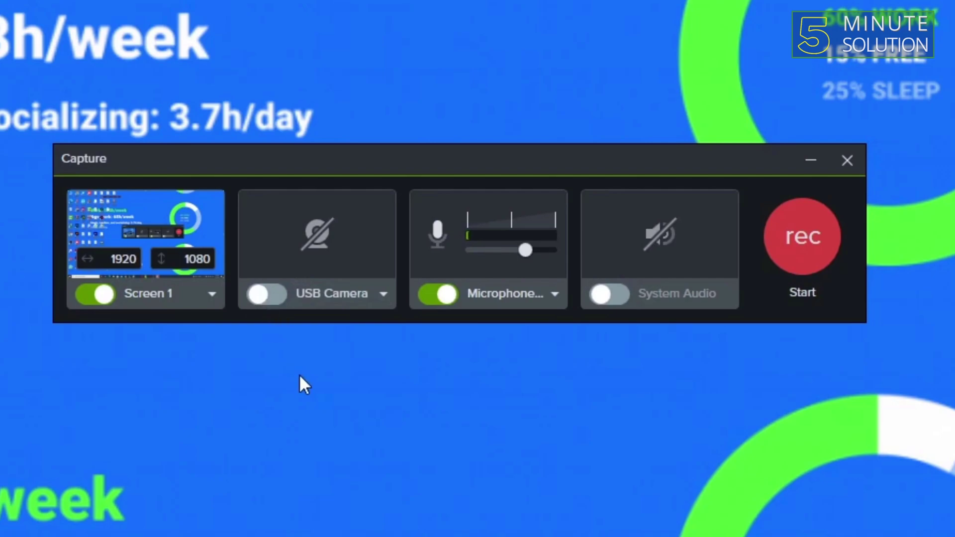
left_click(259, 294)
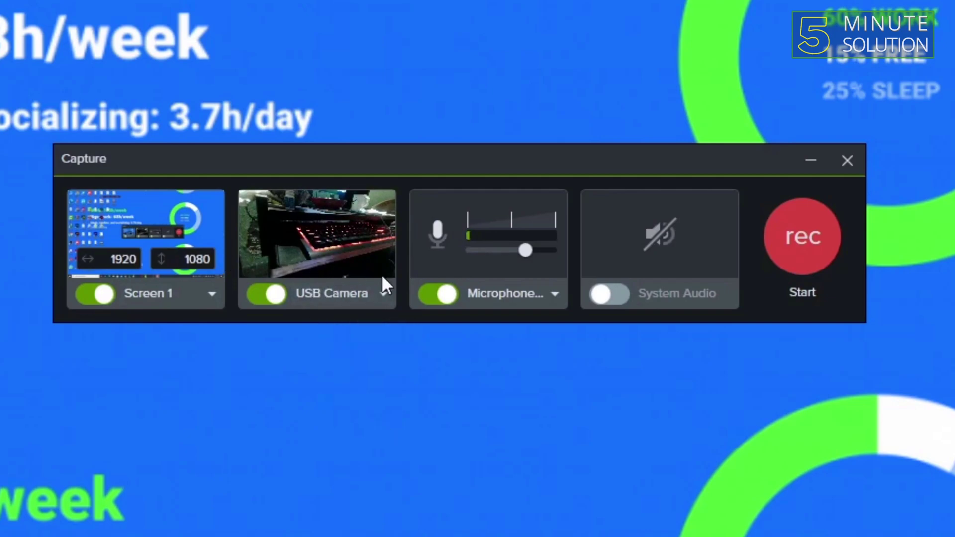
left_click(339, 299)
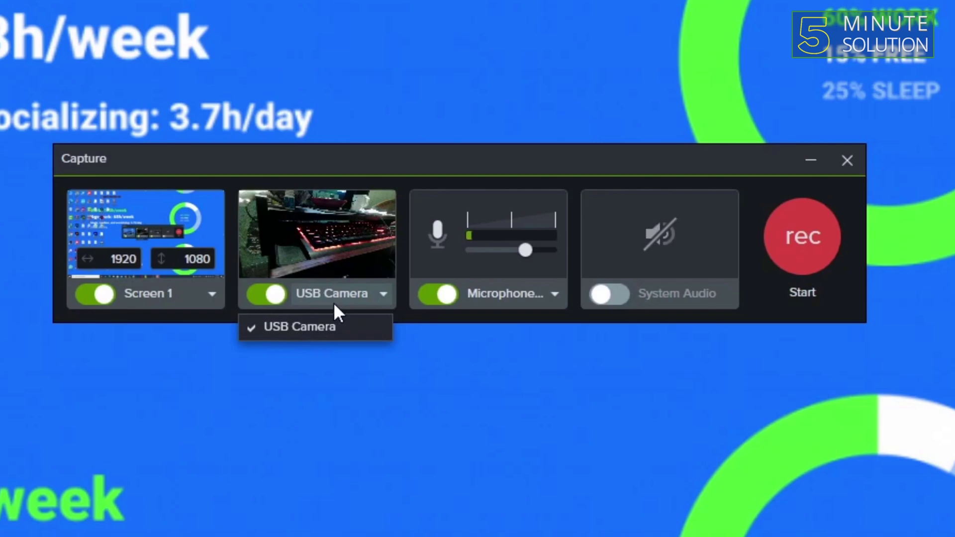
left_click(336, 295)
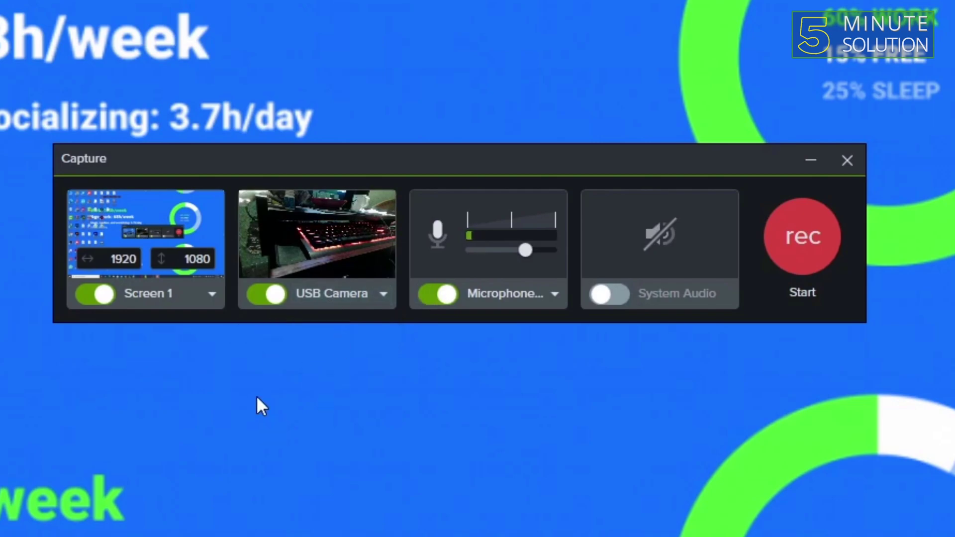
left_click(313, 298)
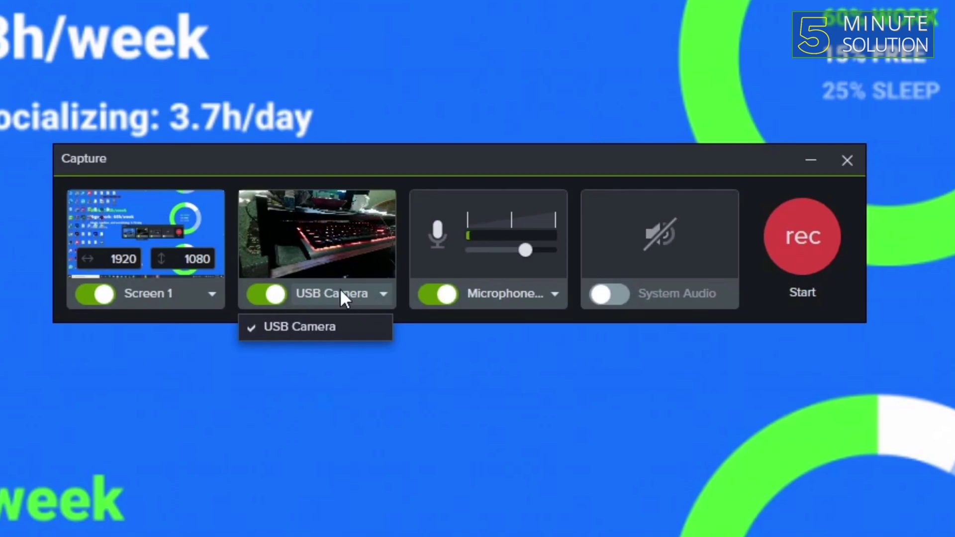
left_click(335, 294)
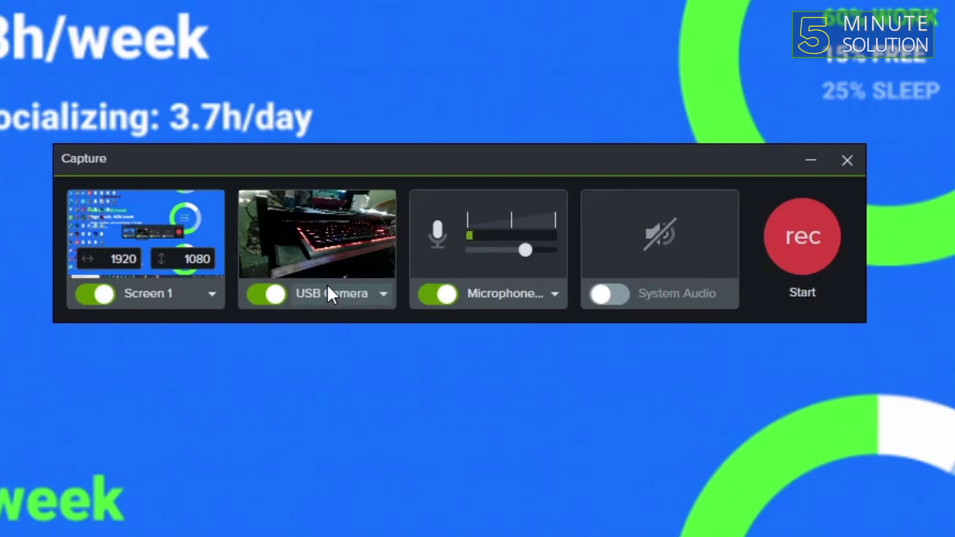
left_click(335, 294)
left_click(334, 321)
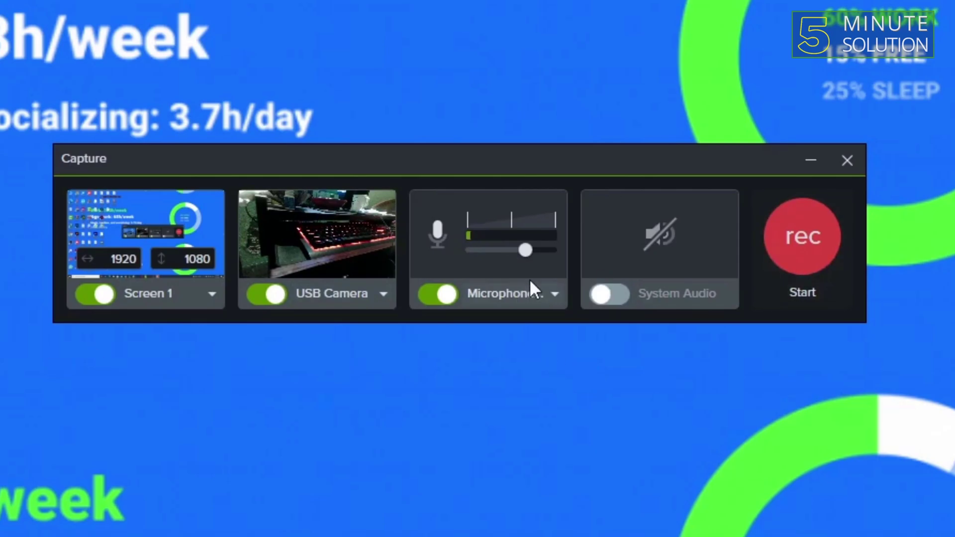
Step: Start recording the screen and webcam, then open and close This PC as demo activity
left_click(801, 236)
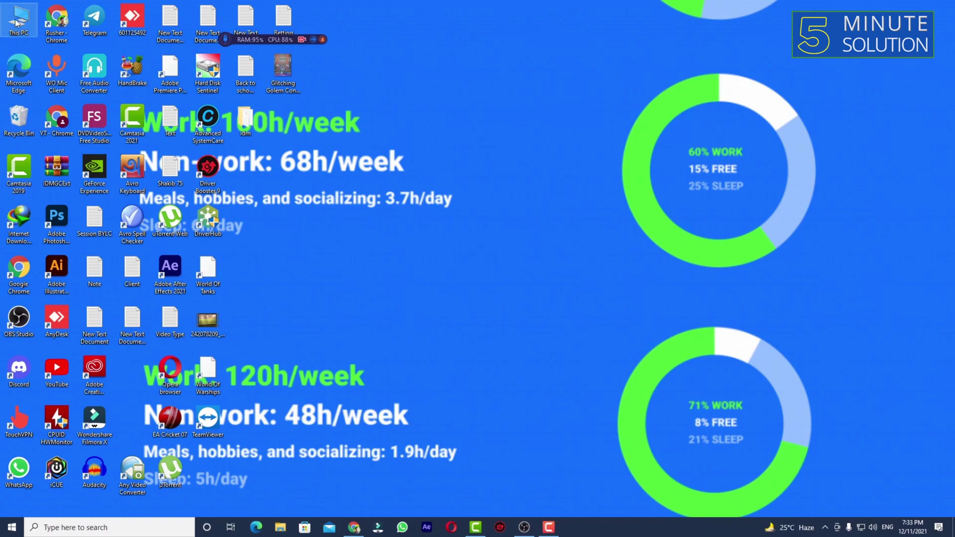
key("Return")
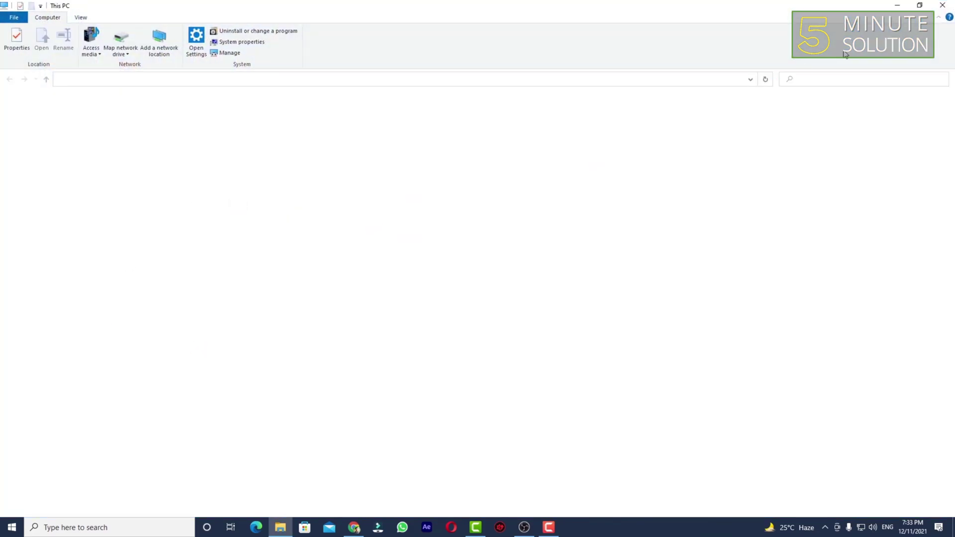
left_click(942, 6)
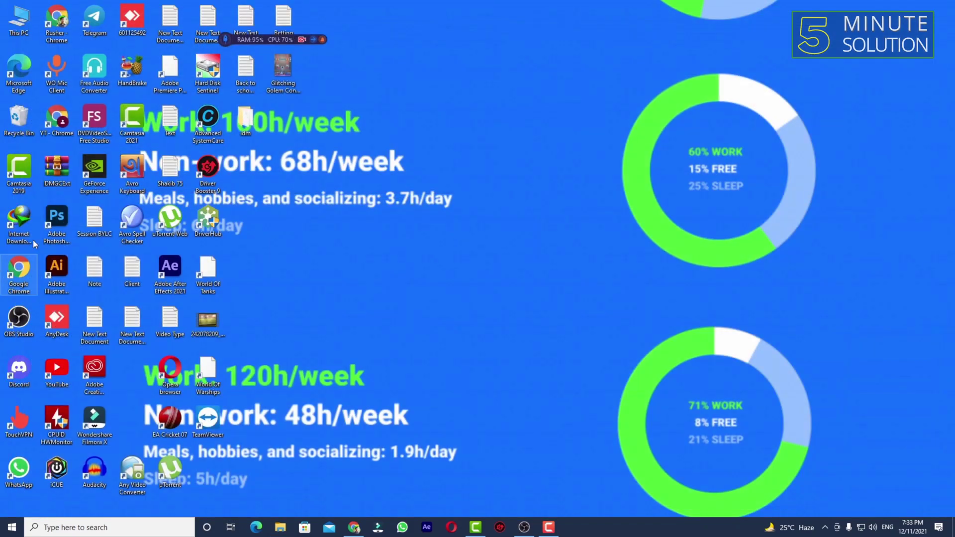
Step: Empty the Recycle Bin as demo activity, then stop the recording
left_click(19, 119)
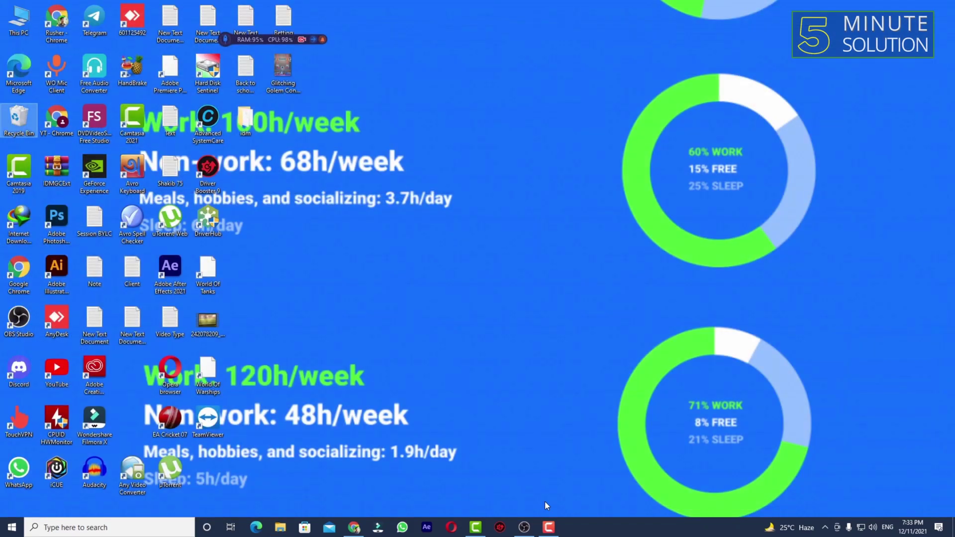
right_click(28, 124)
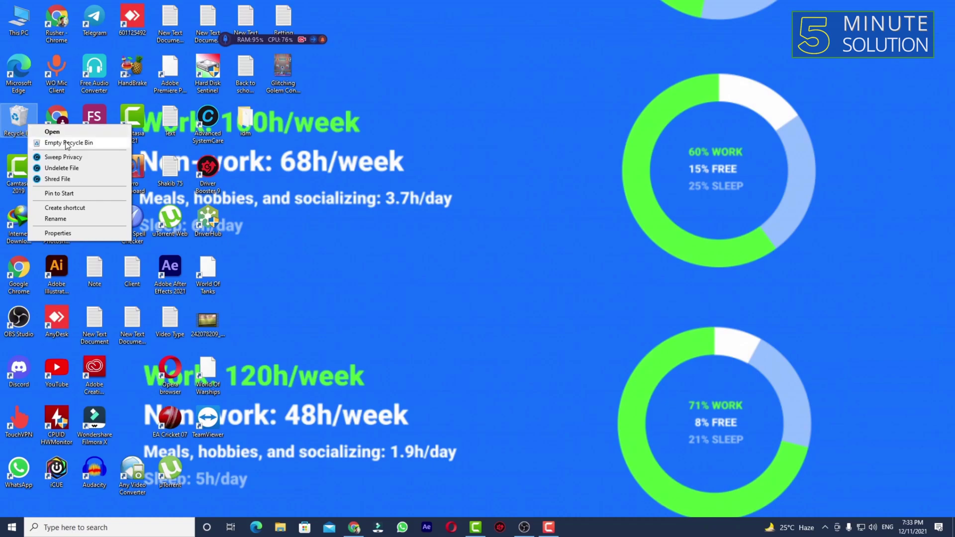
left_click(50, 142)
left_click(515, 272)
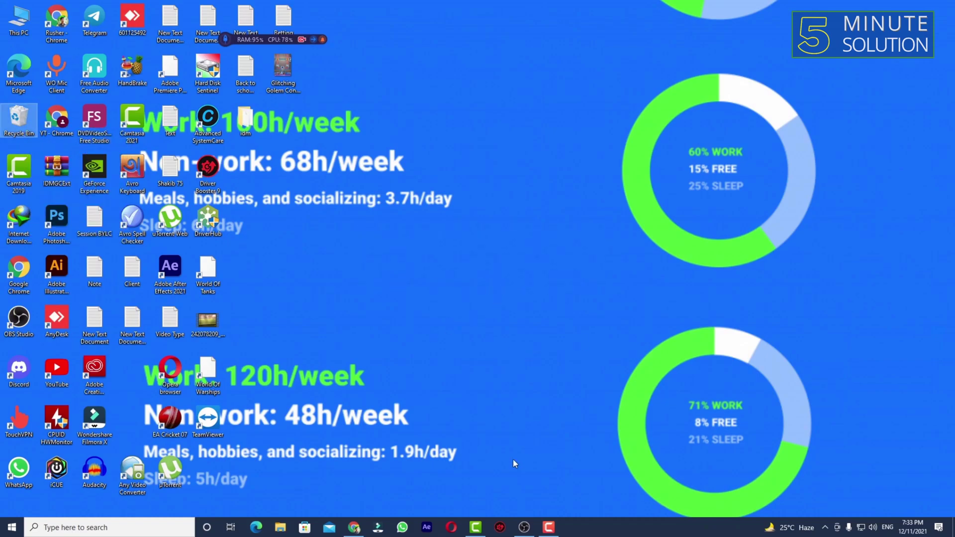
left_click(548, 527)
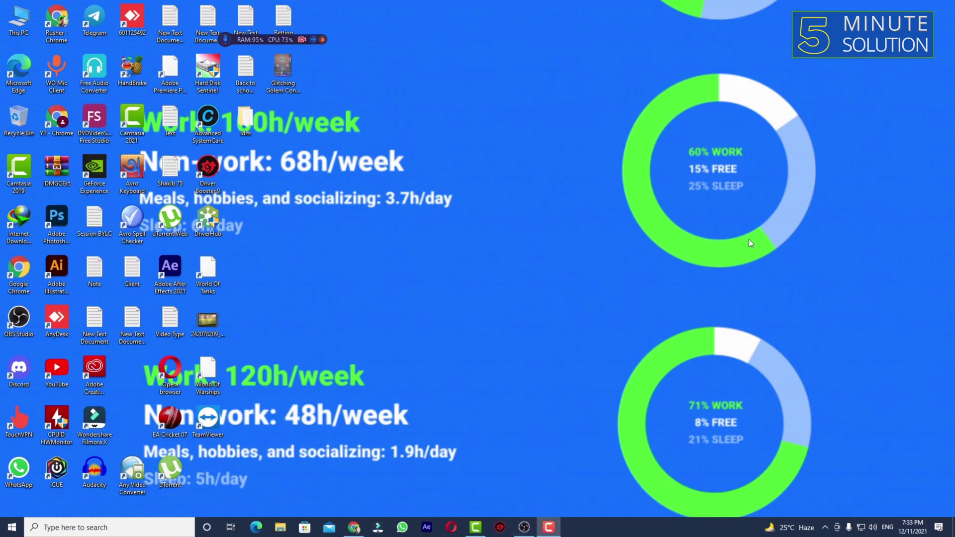
left_click(753, 258)
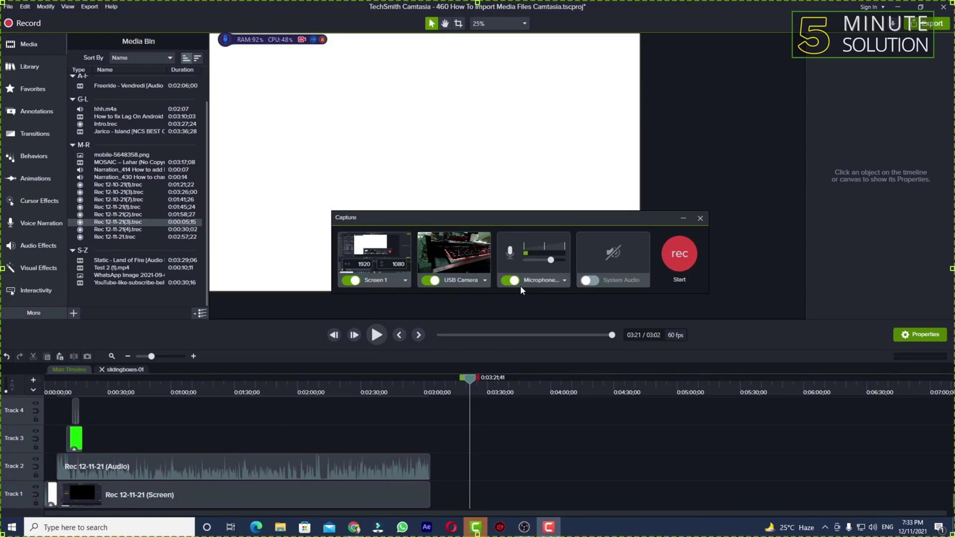
Step: Turn off the USB Camera and minimize the Capture window
left_click(436, 281)
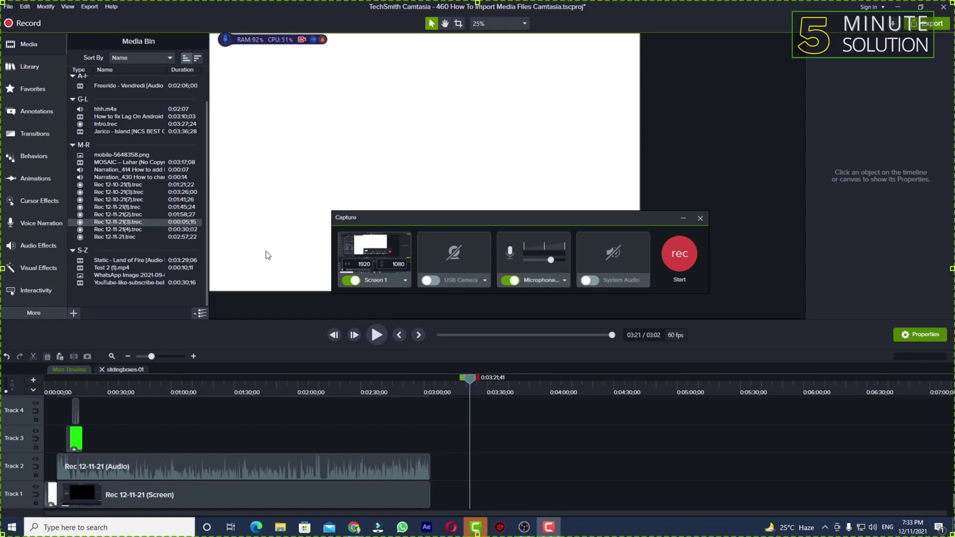
left_click(151, 237)
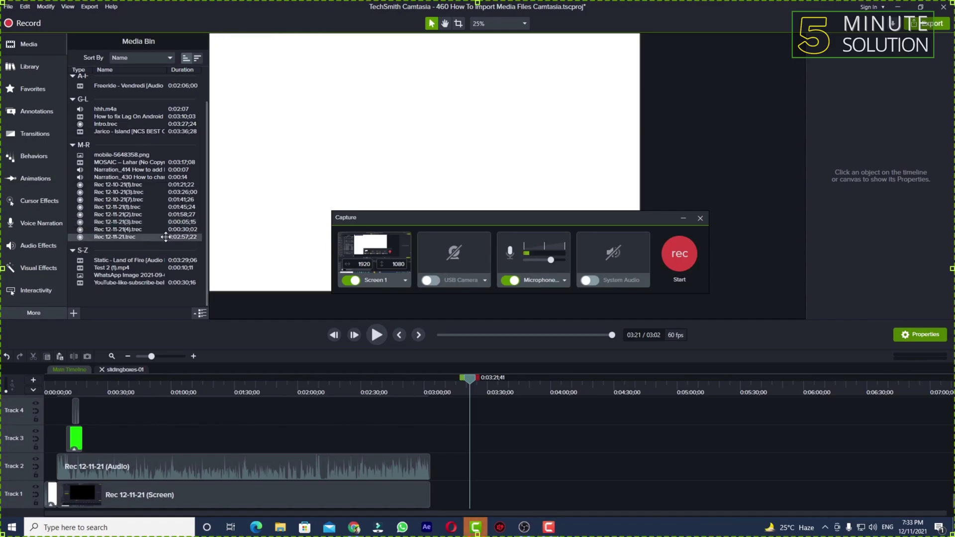
left_click(681, 219)
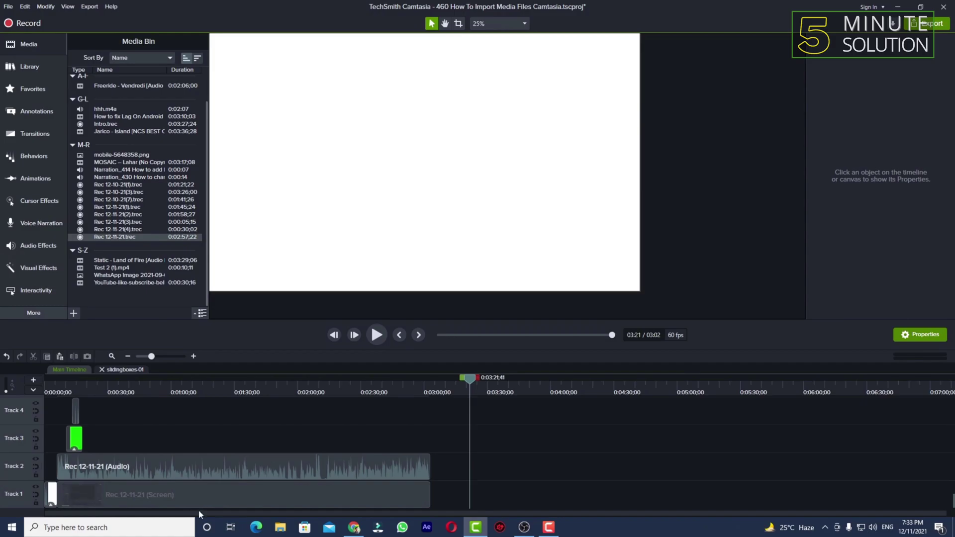
Step: Switch to File Explorer and select the Rec 12-11-21(4) recording in the Documents\Camtasia folder
left_click(282, 524)
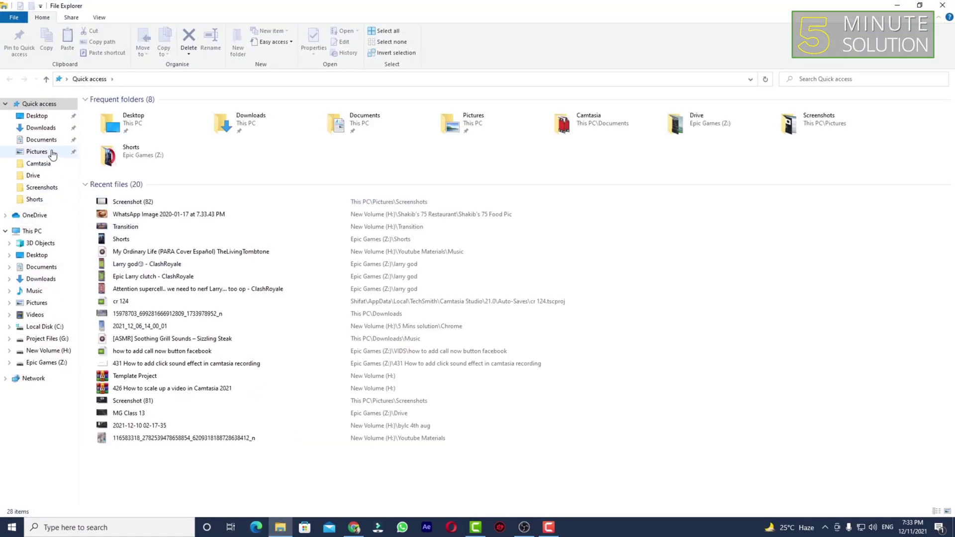
left_click(41, 139)
double_click(100, 150)
scroll(124, 358, "down", 15)
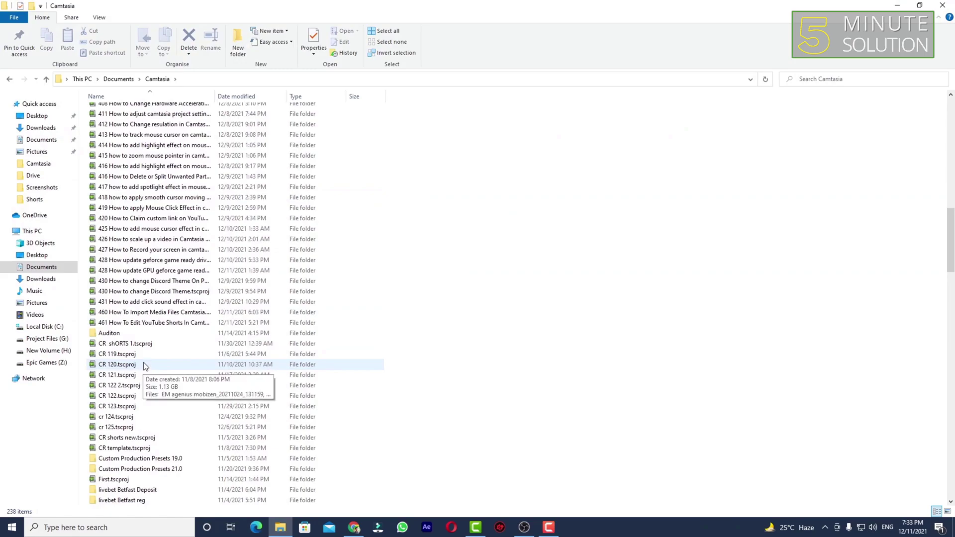
scroll(144, 366, "down", 15)
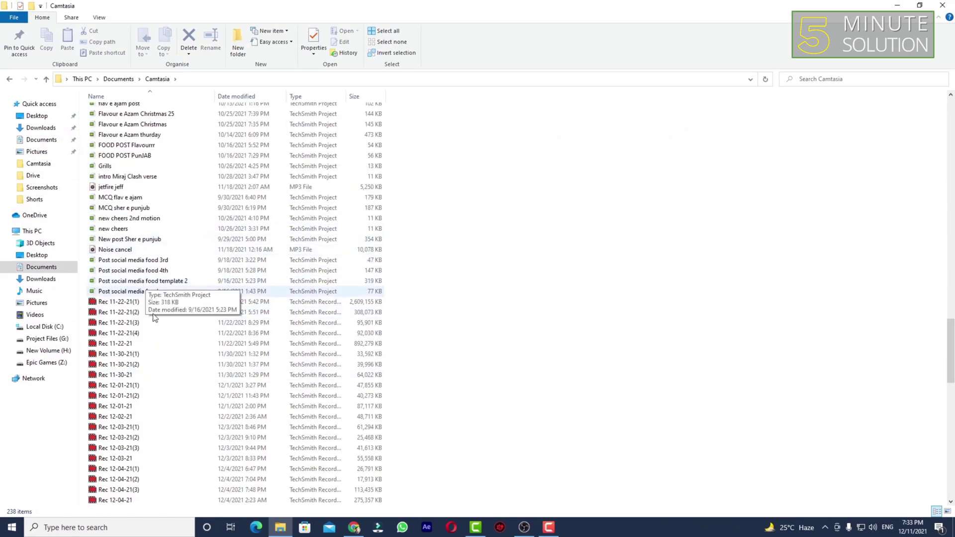
scroll(154, 319, "down", 18)
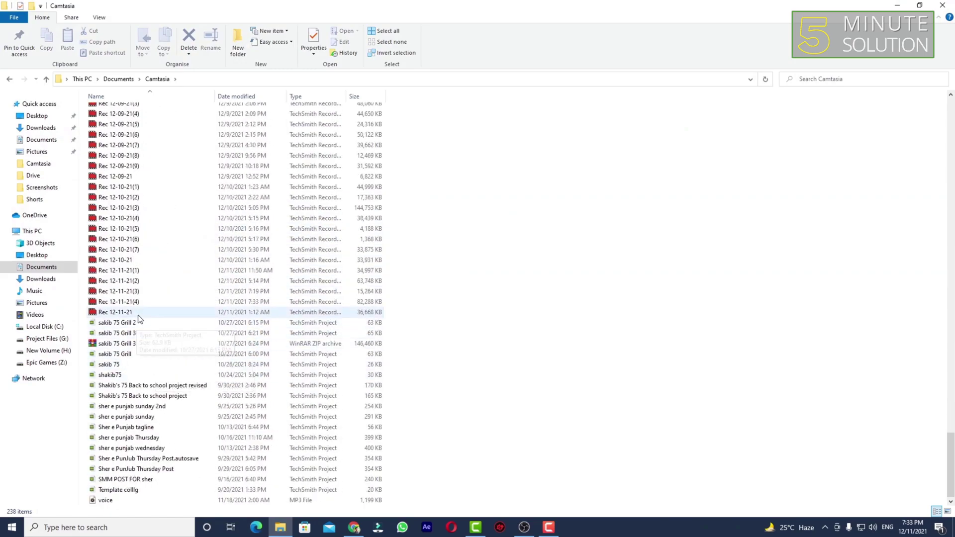
left_click(139, 314)
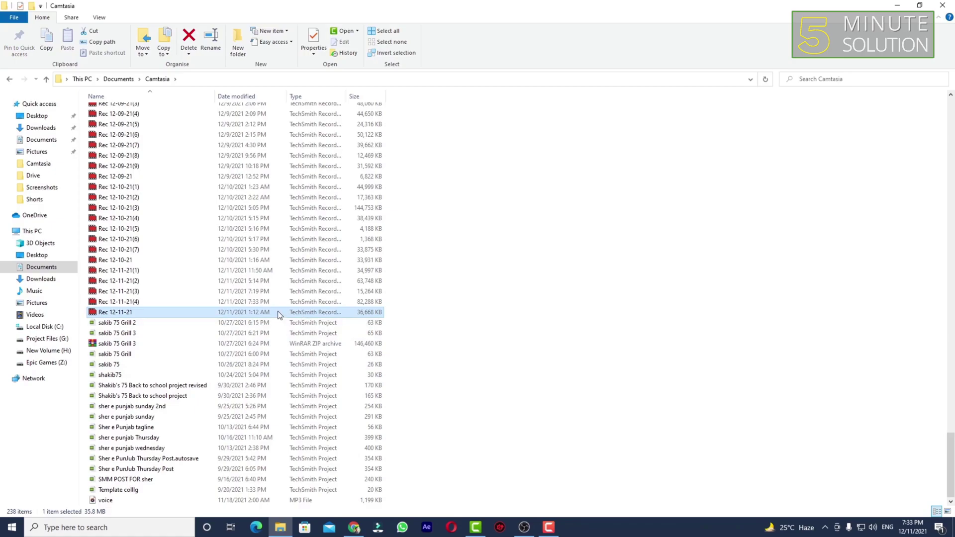
left_click(213, 298)
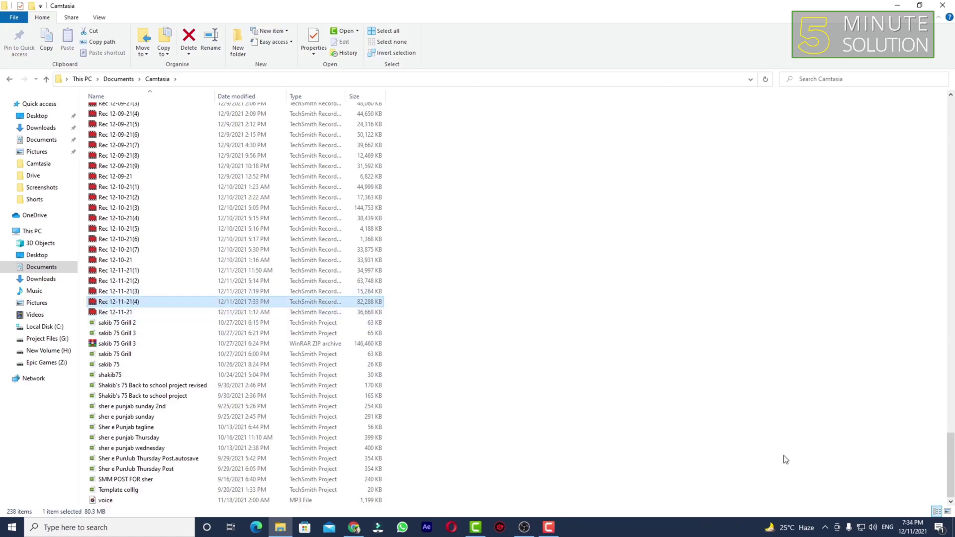
Step: Add Rec 12-11-21(4) to the Camtasia timeline on Track 1 at about 3:30 and set the playhead to 3:37
left_click_drag(241, 304, 311, 486)
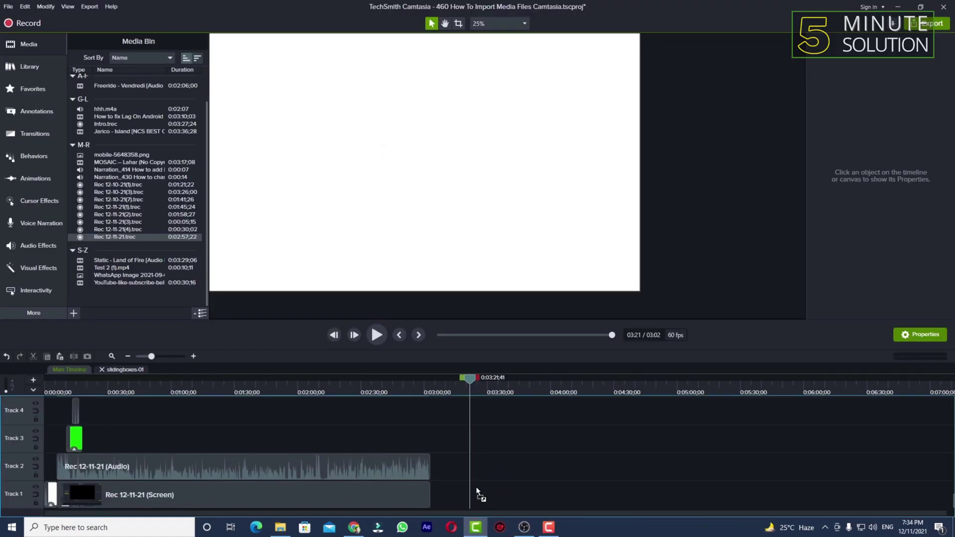
left_click_drag(476, 487, 487, 491)
left_click(503, 393)
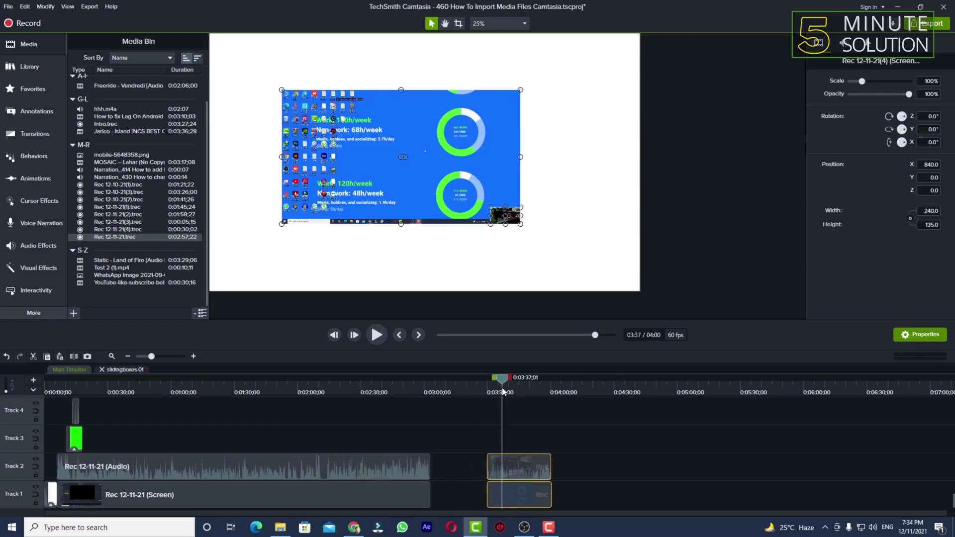
Step: Scale the screen and camera recording up together on the canvas until the screen video fills it at 3840 × 2160
left_click(378, 441)
left_click(393, 466)
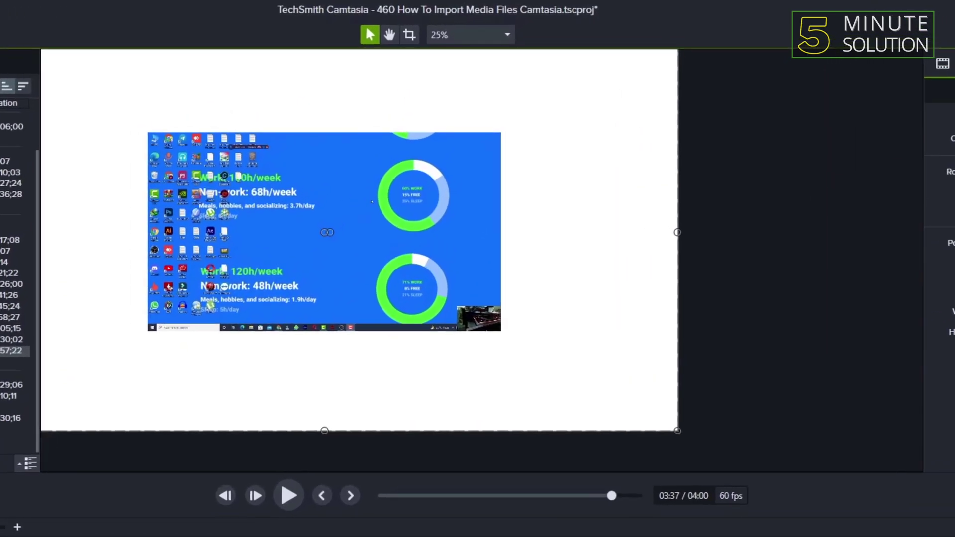
key("ctrl+d")
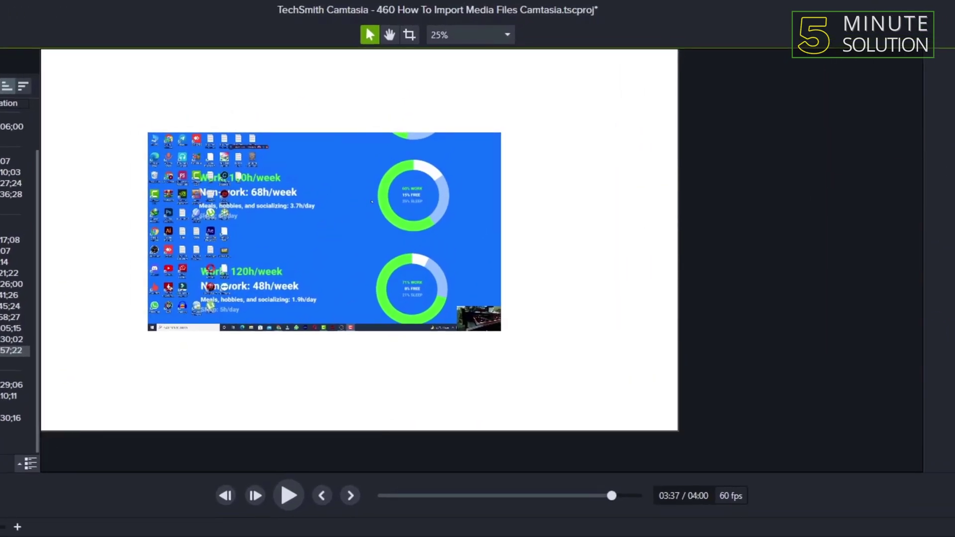
left_click(302, 198)
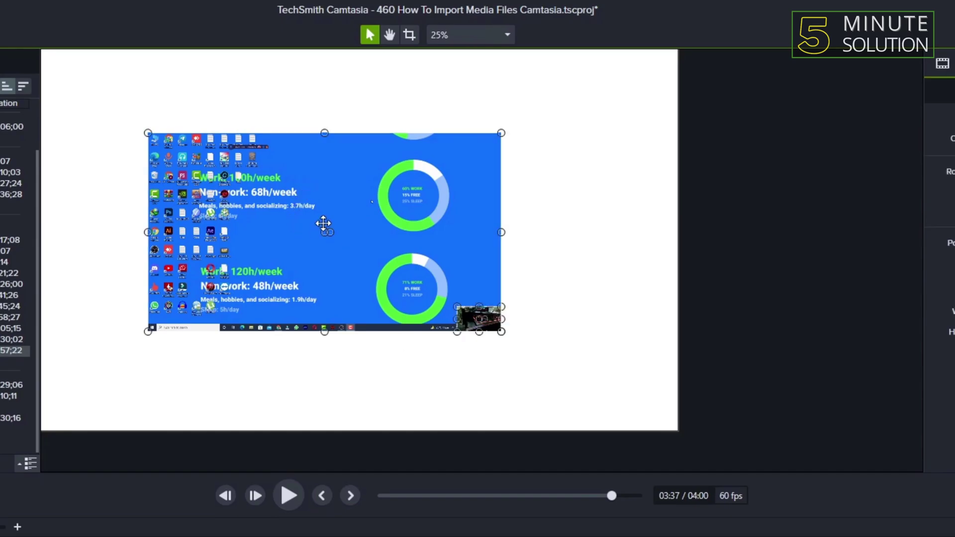
scroll(323, 223, "down", 3)
left_click(449, 35)
left_click(458, 57)
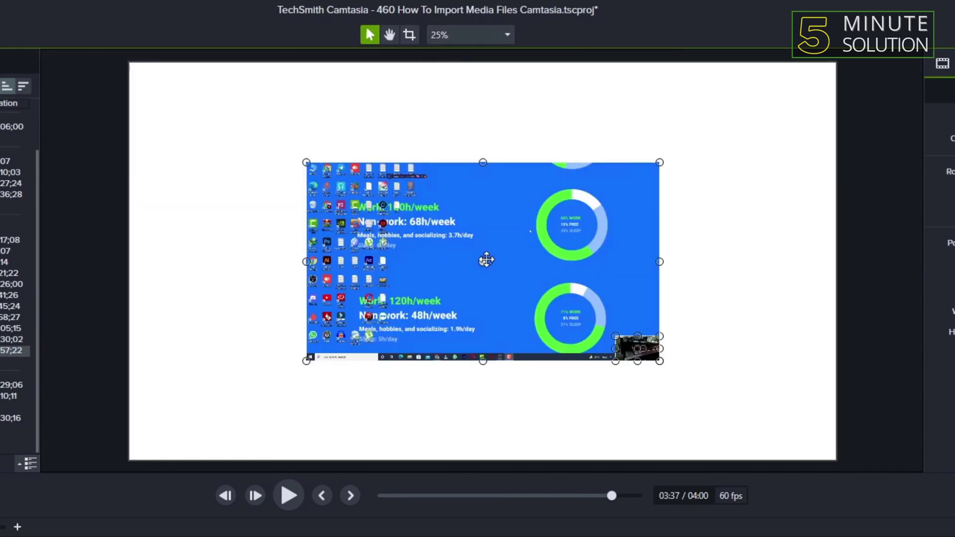
left_click_drag(486, 259, 130, 460)
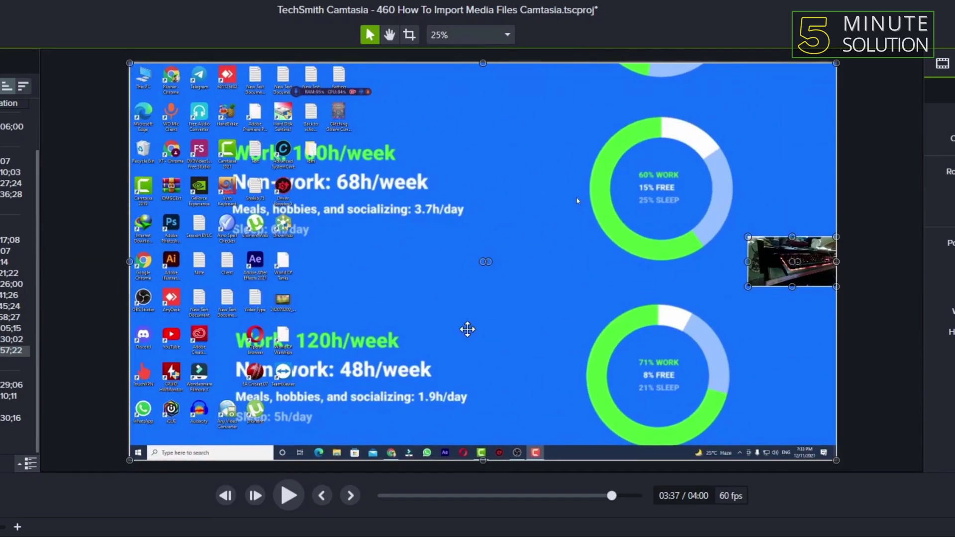
Step: Move the camera video to the canvas's lower-right corner and enlarge it to about 1224 × 688.5
left_click(751, 255)
left_click(603, 280)
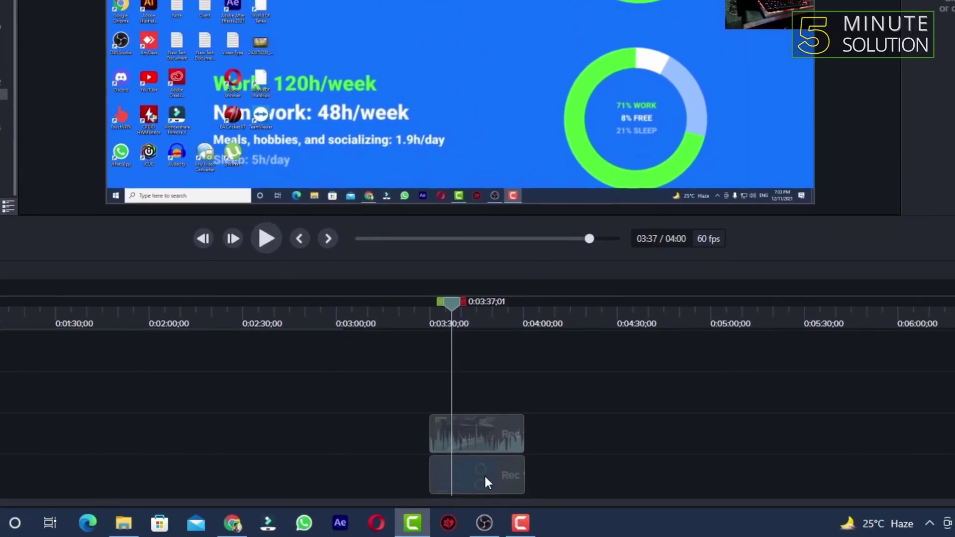
mouse_move(485, 475)
left_mouse_down()
mouse_move(467, 471)
mouse_move(530, 471)
mouse_move(481, 476)
left_mouse_up()
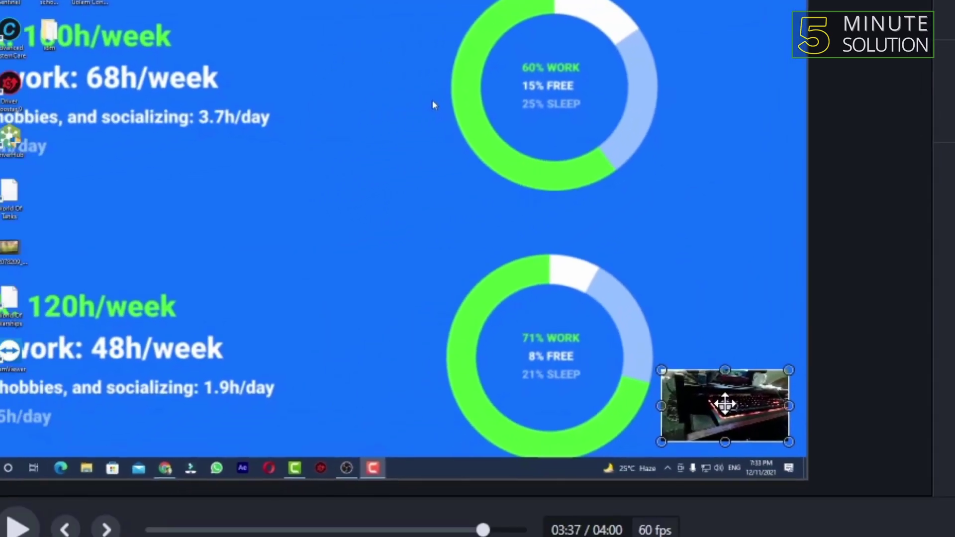
left_click_drag(660, 370, 573, 336)
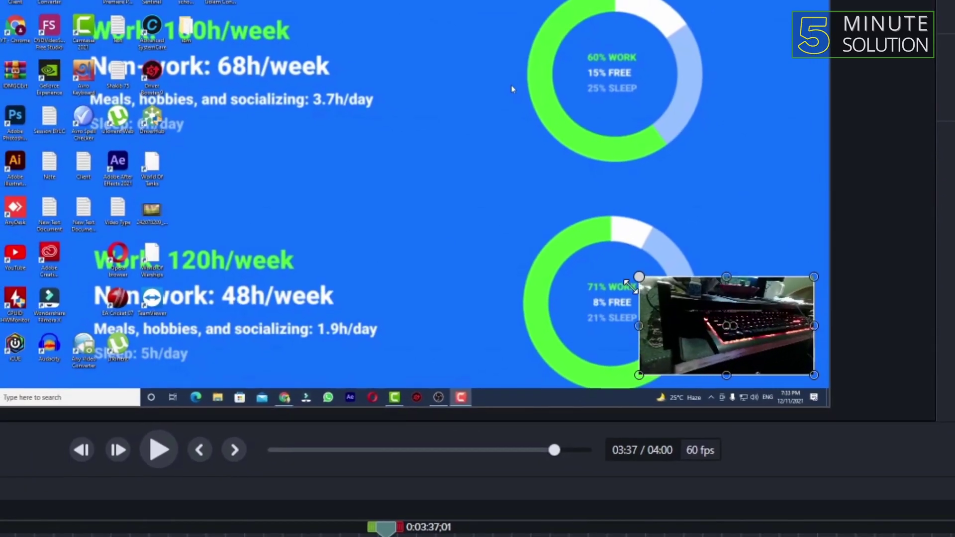
left_click_drag(630, 285, 446, 255)
left_click_drag(538, 277, 538, 220)
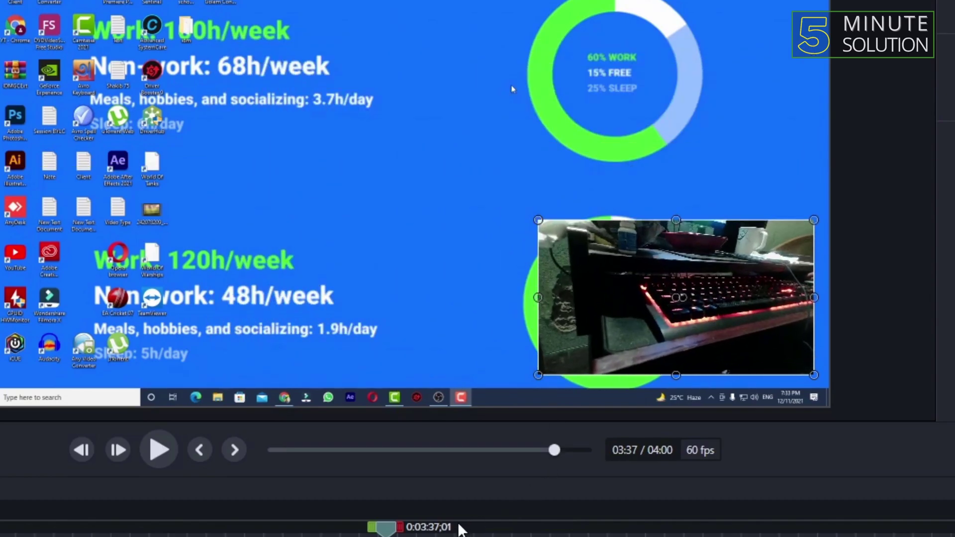
Step: Move the playhead to 3:46 and apply Corner Rounding with a radius of 173 to the camera video
left_click_drag(385, 536, 420, 530)
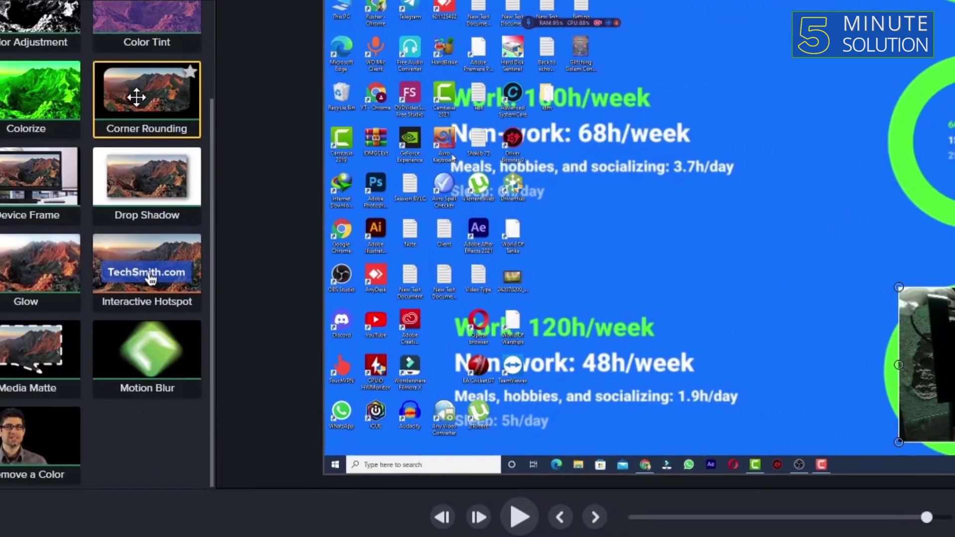
left_click_drag(137, 97, 451, 369)
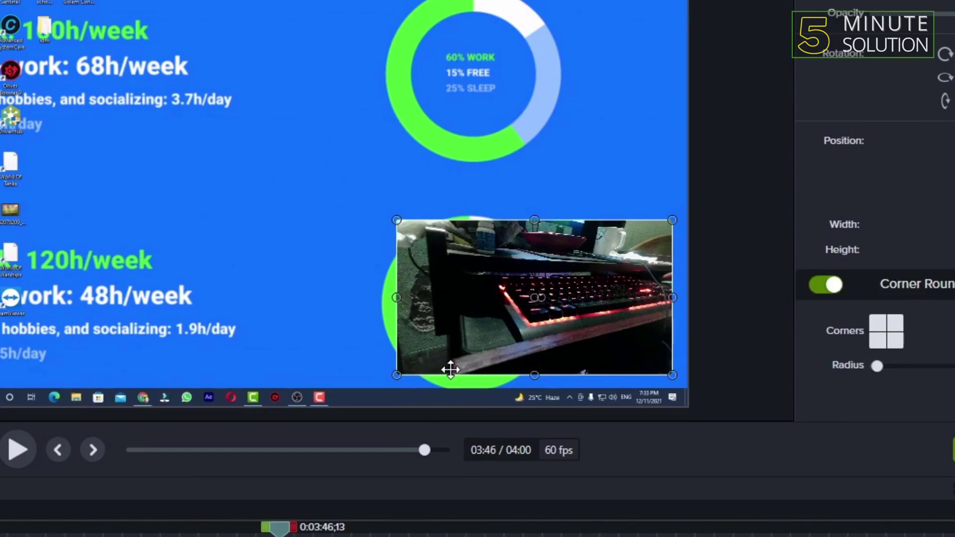
left_click(463, 534)
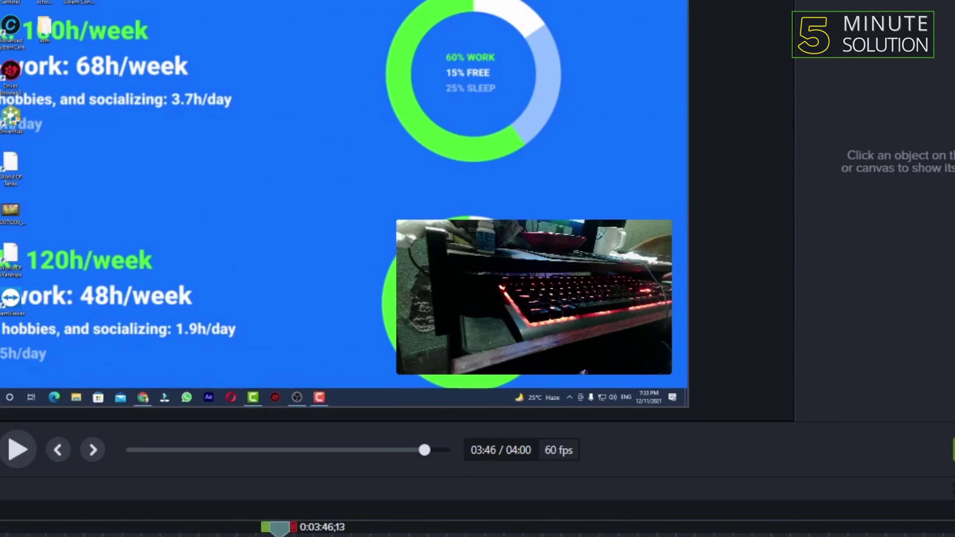
left_click(466, 338)
scroll(428, 233, "up", 5)
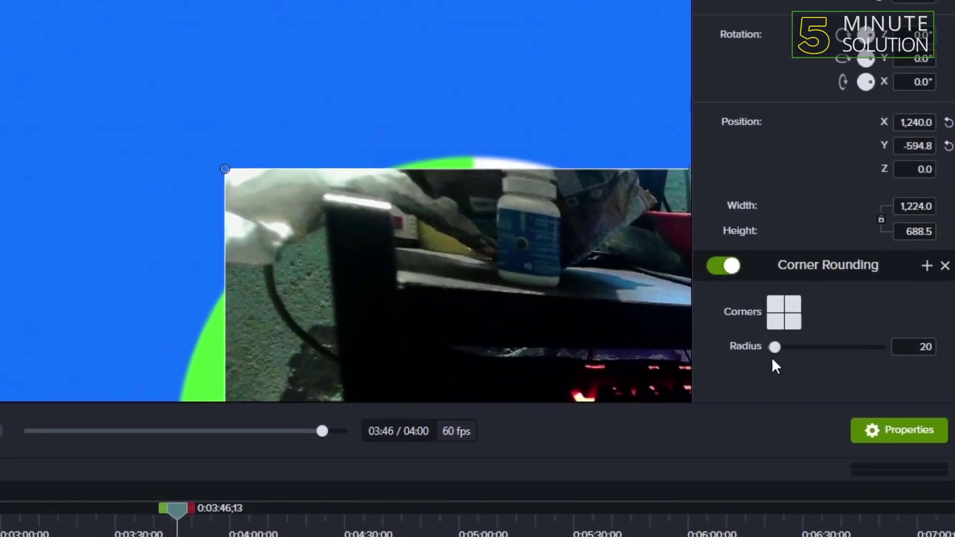
left_click_drag(775, 347, 792, 360)
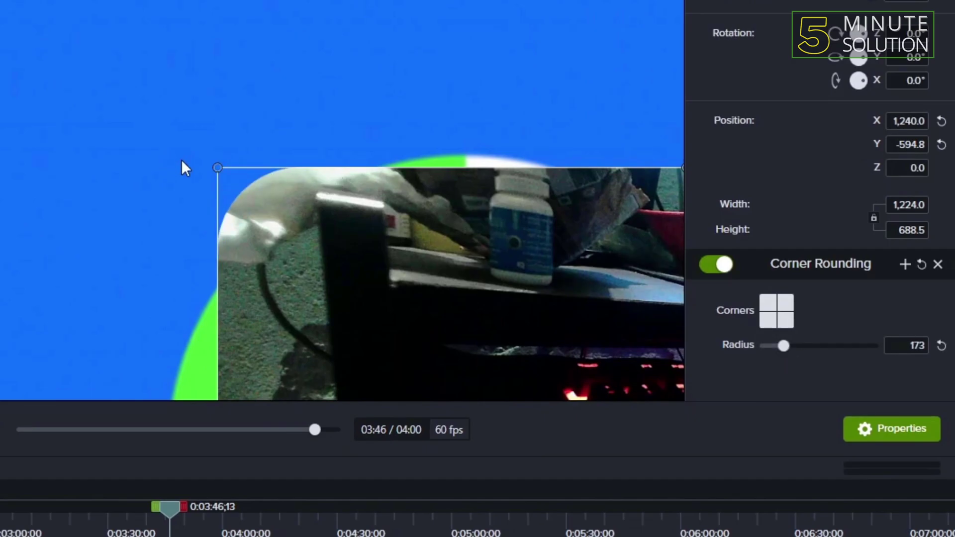
scroll(174, 175, "down", 5)
left_click(352, 130)
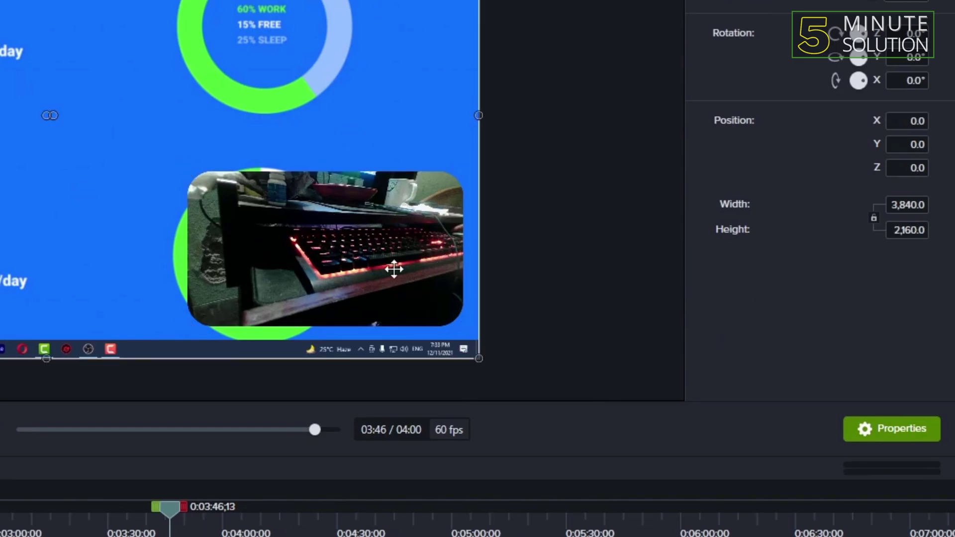
Step: Add a white Border effect to the camera video with a thickness of 8
left_click(279, 263)
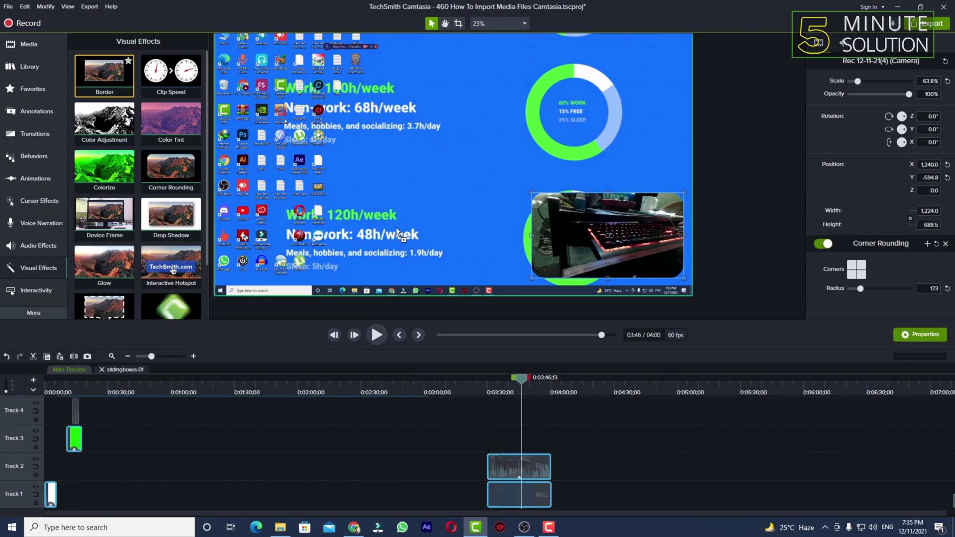
left_click_drag(588, 238, 589, 239)
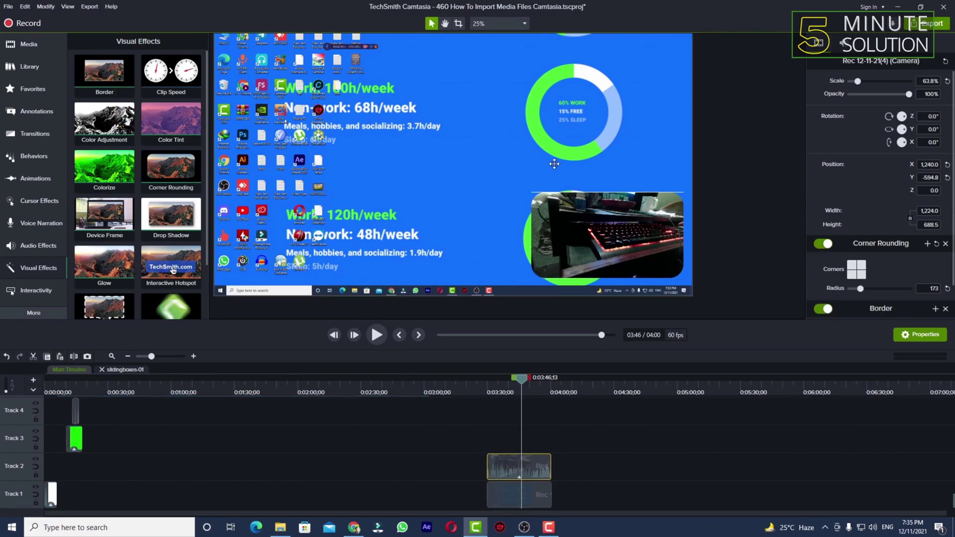
scroll(854, 278, "down", 1)
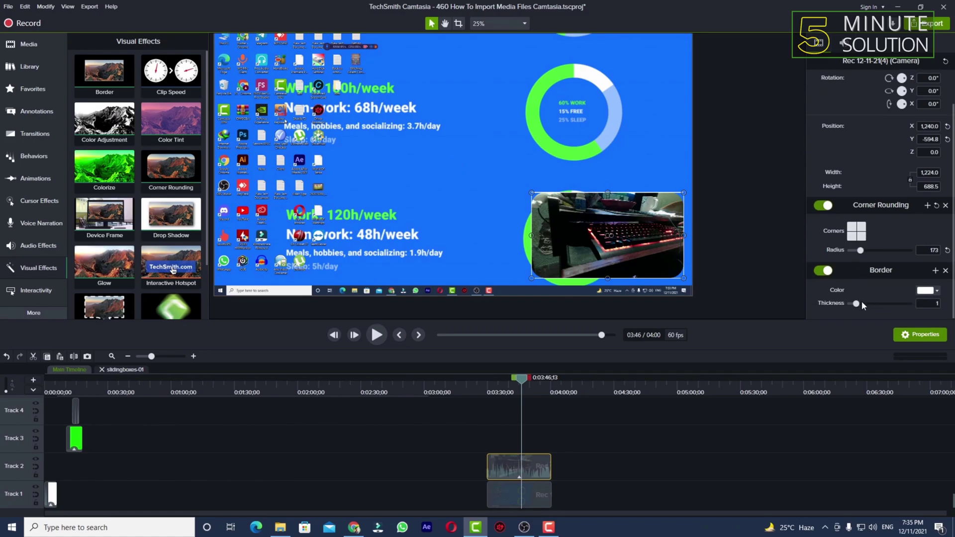
left_click_drag(881, 308, 896, 307)
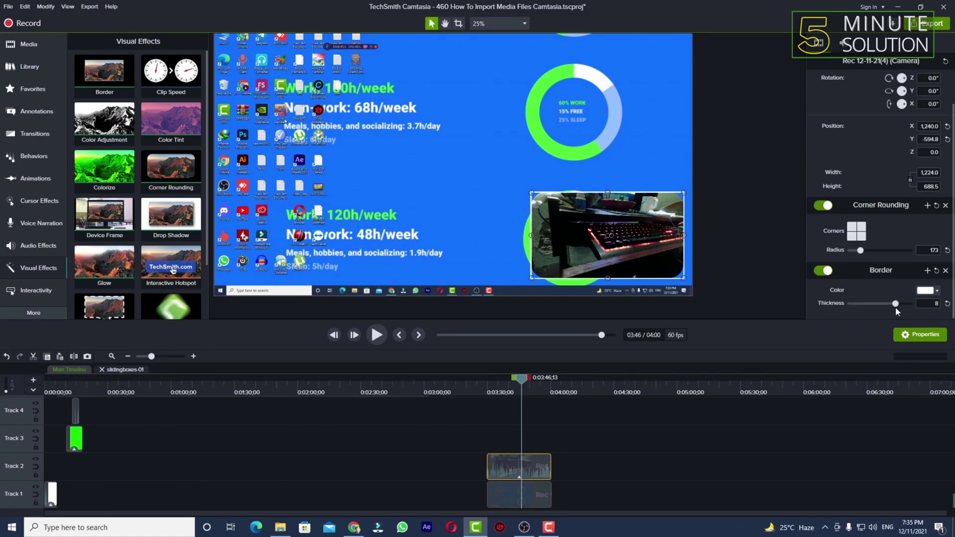
left_click(687, 471)
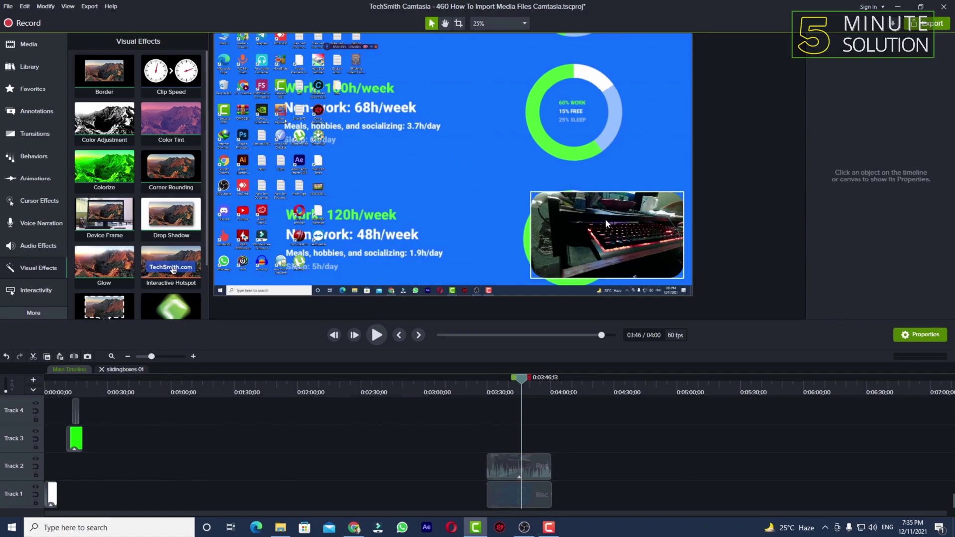
Step: Turn off the Border effect on the camera video
left_click(644, 272)
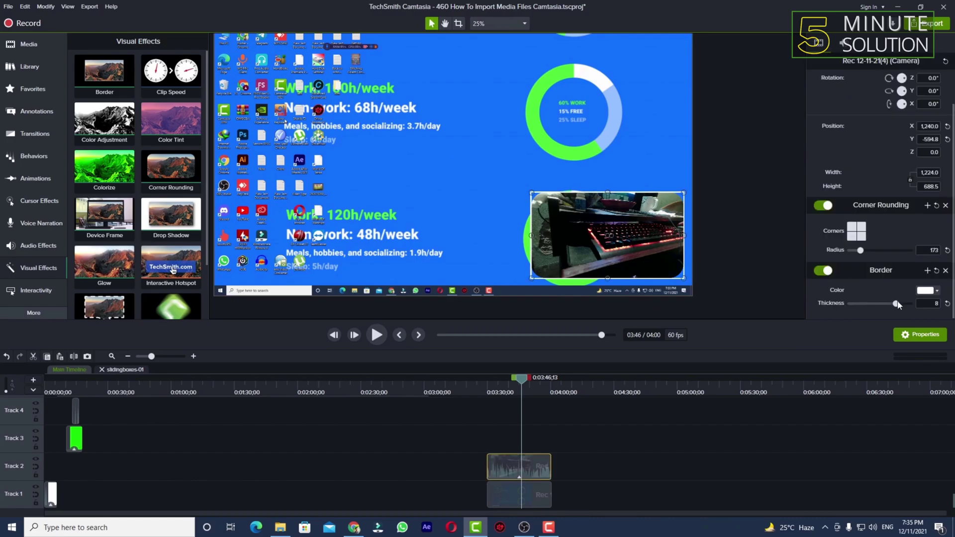
left_click(830, 273)
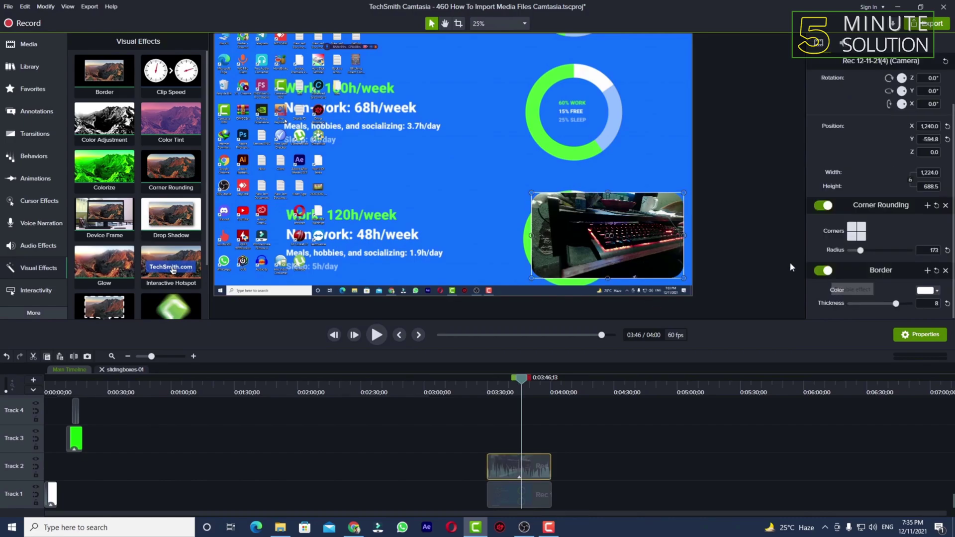
left_click(556, 170)
left_click(573, 256)
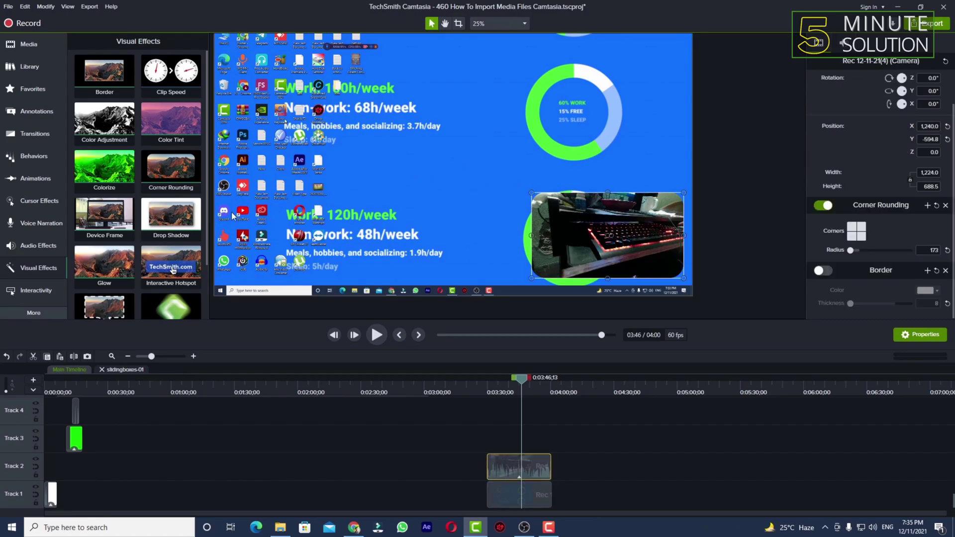
Step: Apply the Glow effect to the camera video on Track 2
scroll(83, 248, "down", 1)
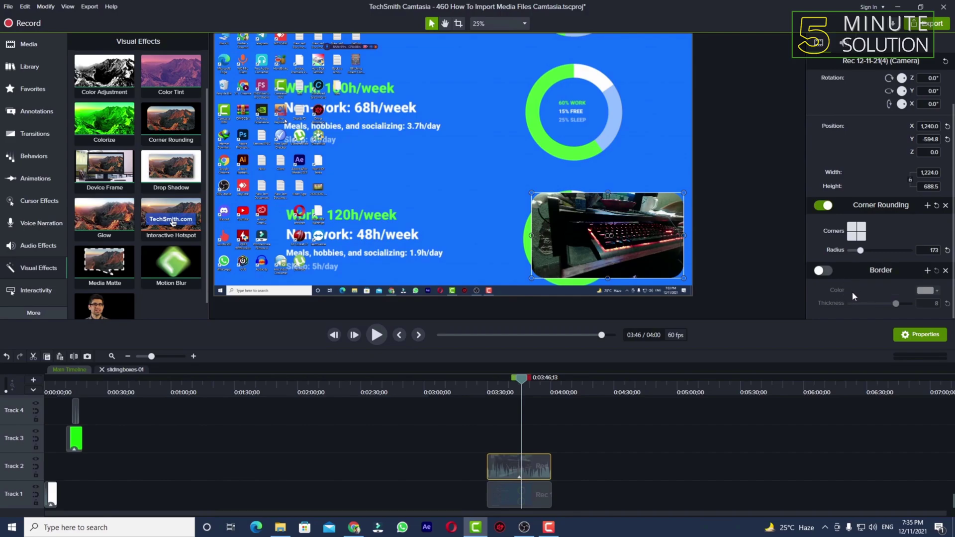
left_click(611, 464)
left_click(522, 468)
scroll(804, 257, "down", 1)
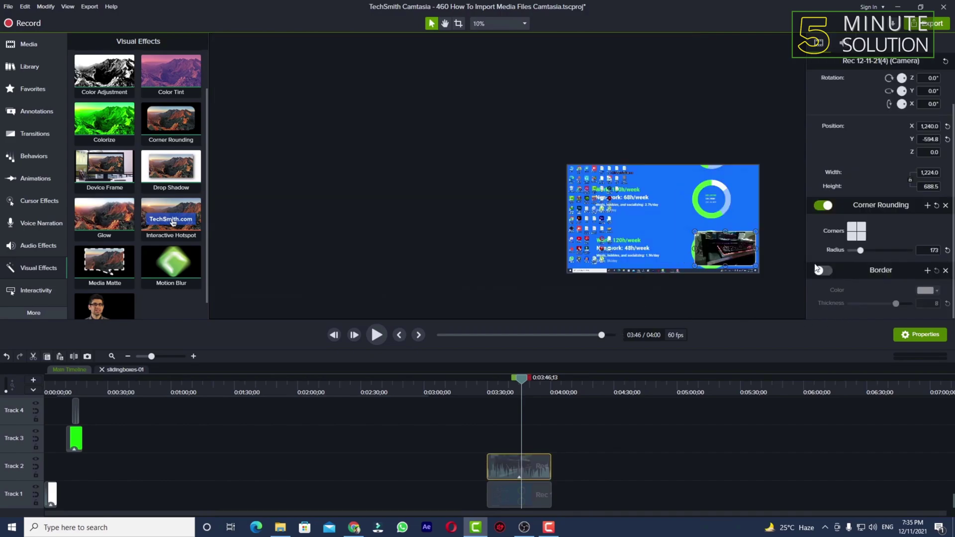
left_click(482, 26)
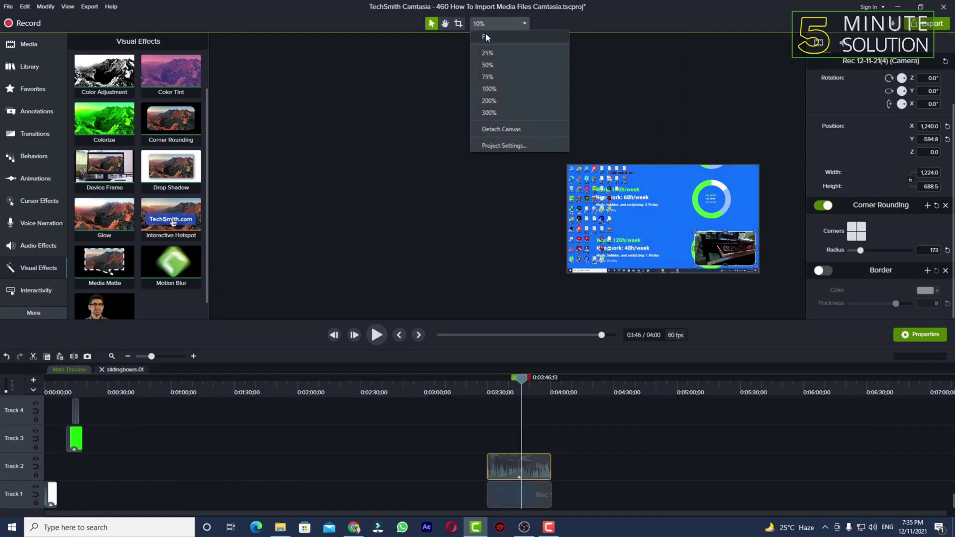
left_click(485, 34)
scroll(868, 209, "up", 1)
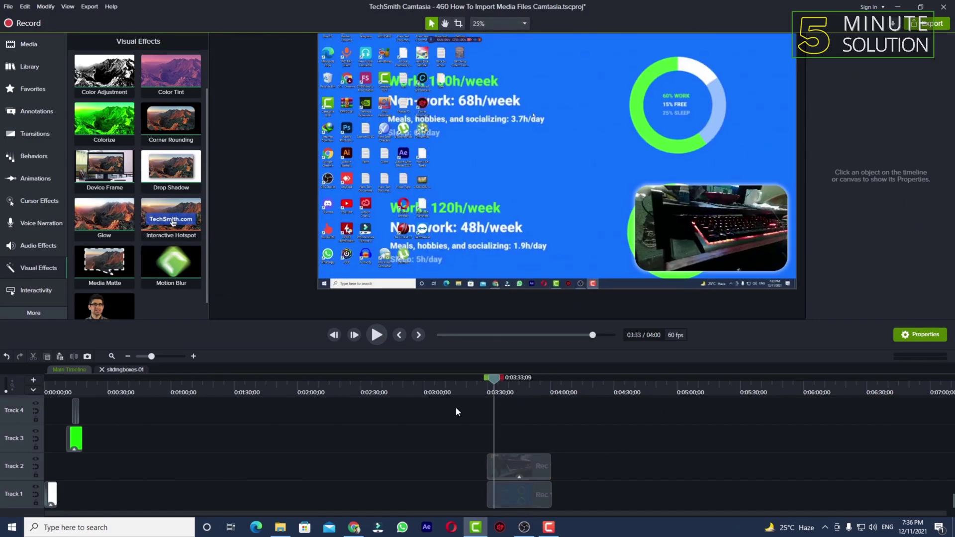
Step: Play the edited recording from its start at about 3:30
left_click(482, 392)
left_click(490, 393)
left_click(485, 392)
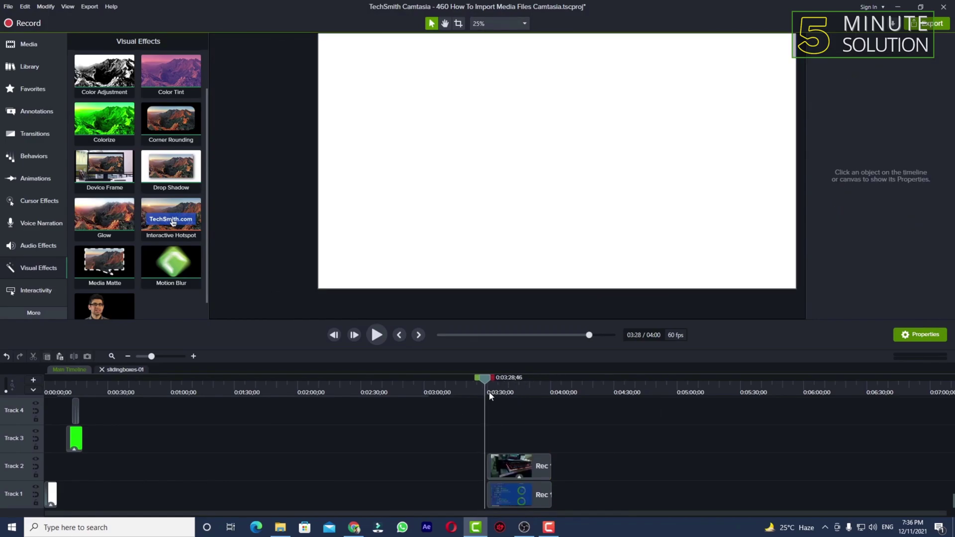
left_click(489, 393)
left_click(376, 334)
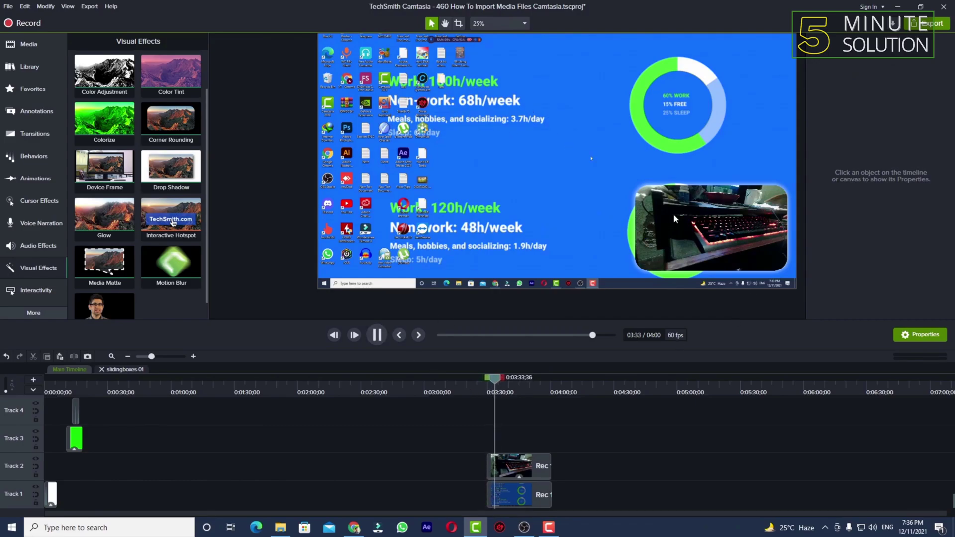
Step: Stop playback at 3:35 and reposition the camera video in the canvas's lower-right corner
left_click(686, 227)
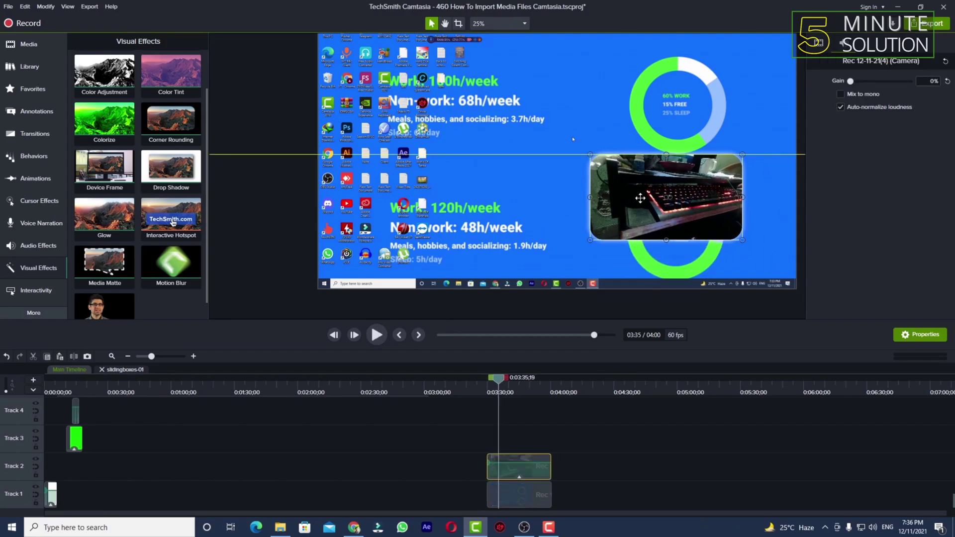
left_click_drag(686, 224, 687, 229)
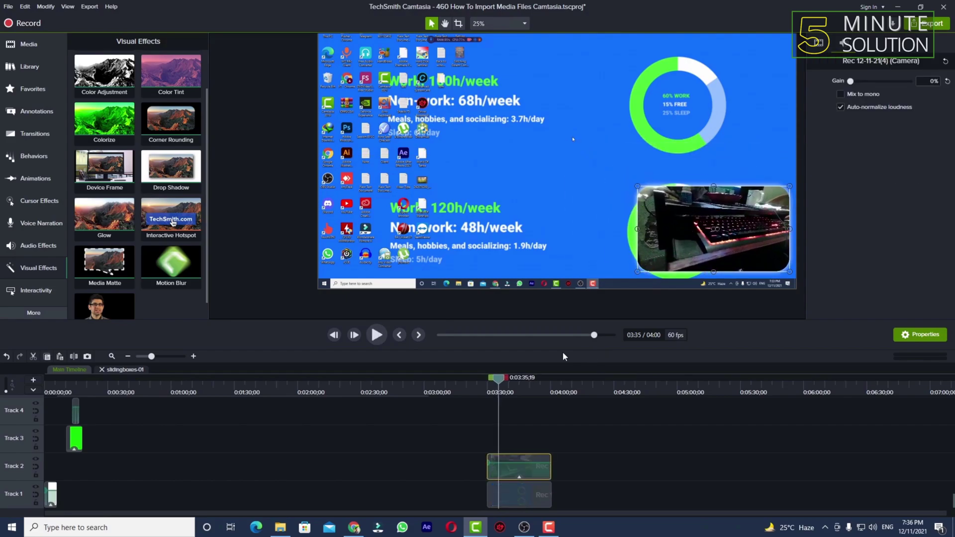
Step: Play the recording on from 3:35, then scrub through it to 3:56 and back to 3:43
left_click(376, 335)
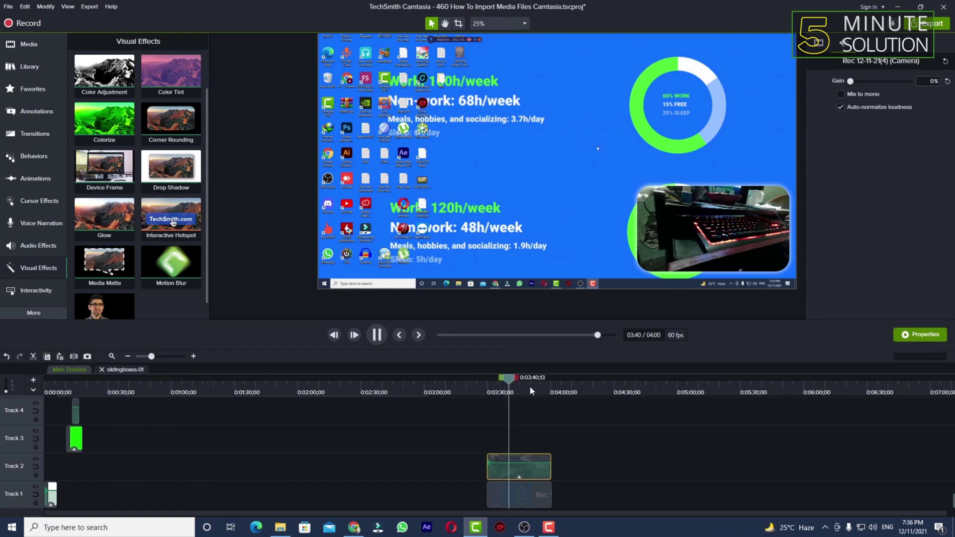
left_click(544, 387)
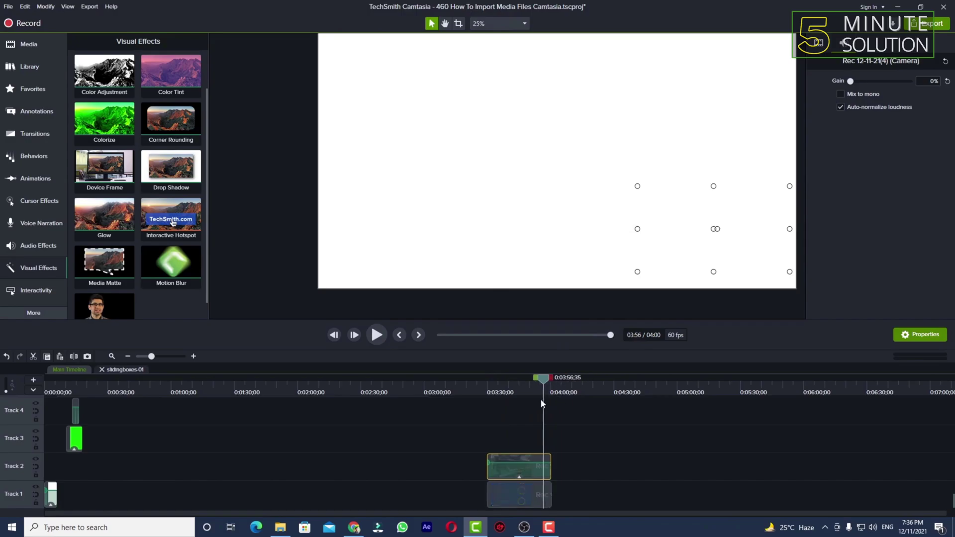
mouse_move(541, 400)
left_mouse_down()
mouse_move(512, 395)
mouse_move(542, 402)
left_mouse_up()
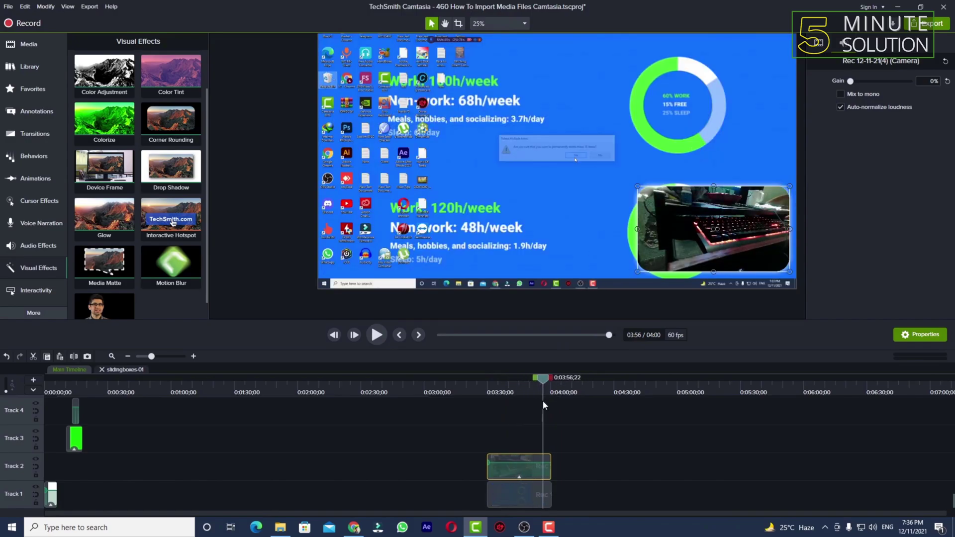
left_click(499, 395)
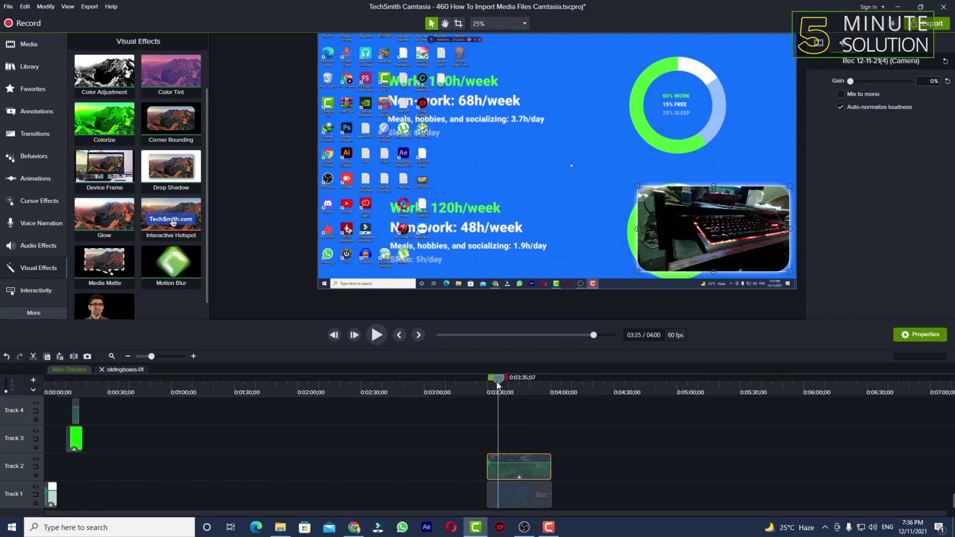
left_click_drag(497, 385, 516, 407)
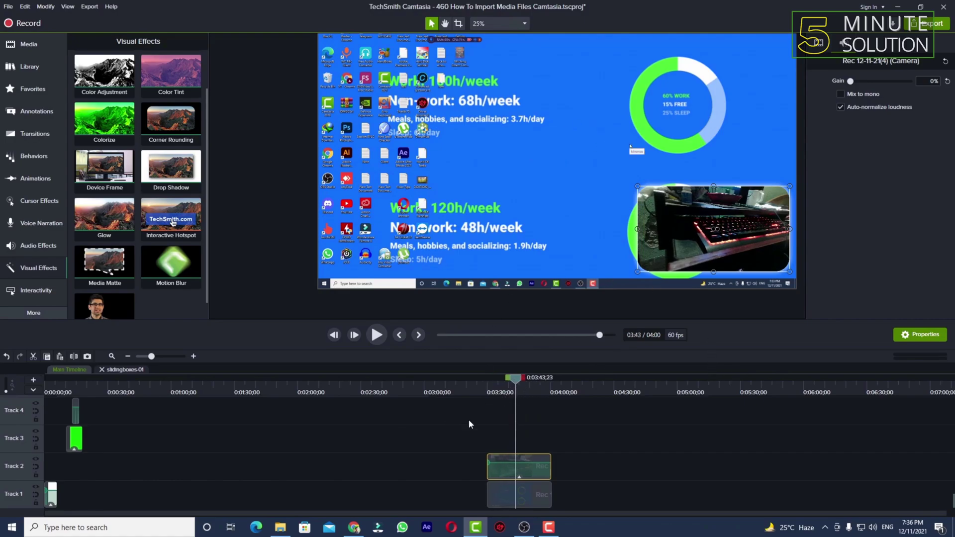